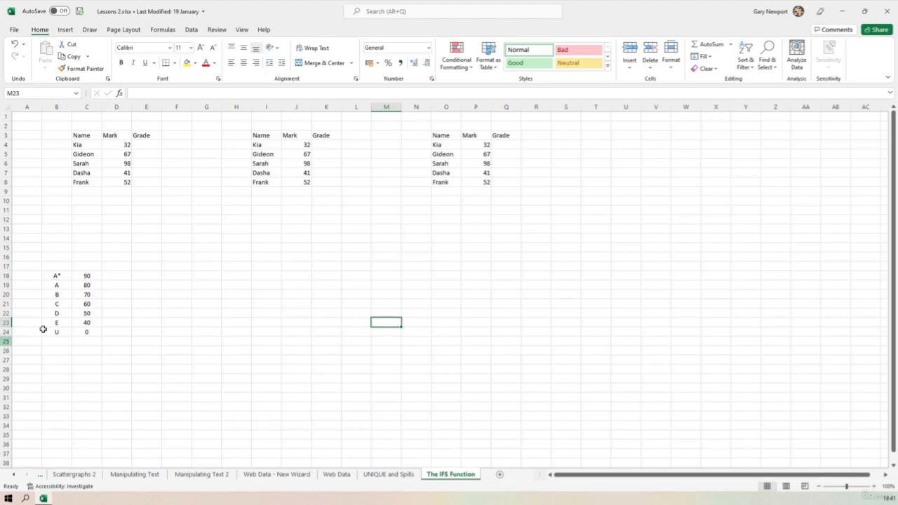
drag(59, 277, 86, 332)
drag(82, 136, 145, 182)
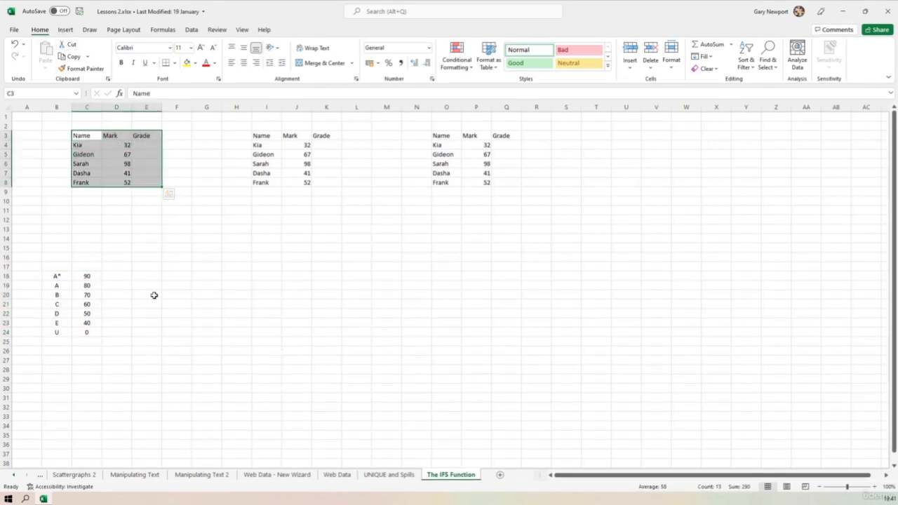
click(170, 341)
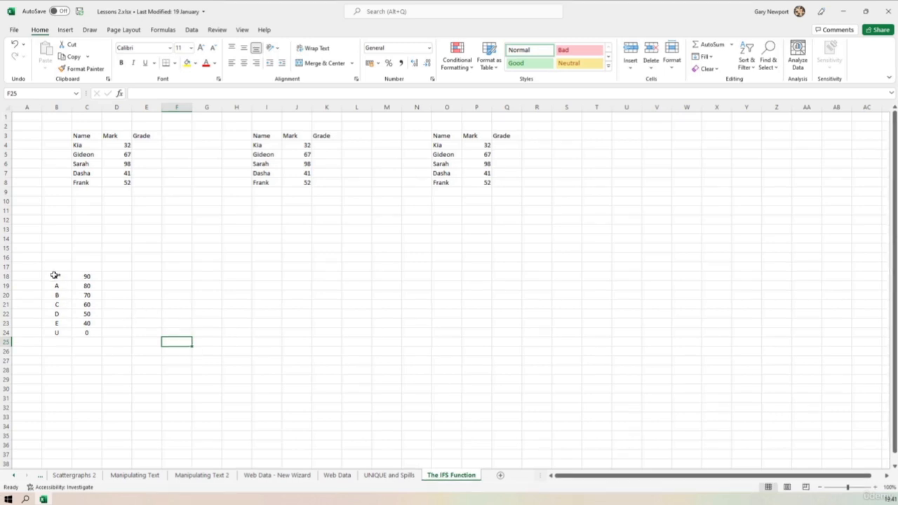
Step: Name the grade boundary range B18:C24 "Grades"
drag(57, 277, 87, 342)
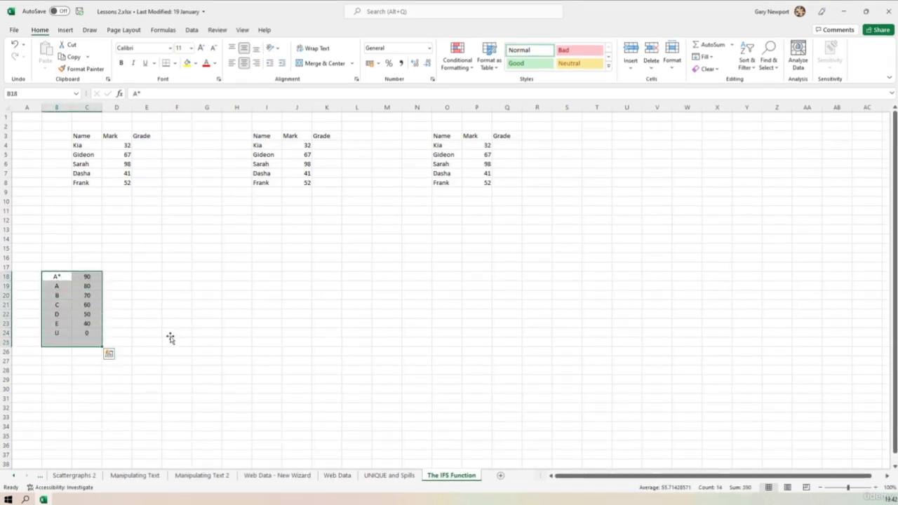
click(171, 339)
drag(56, 277, 87, 334)
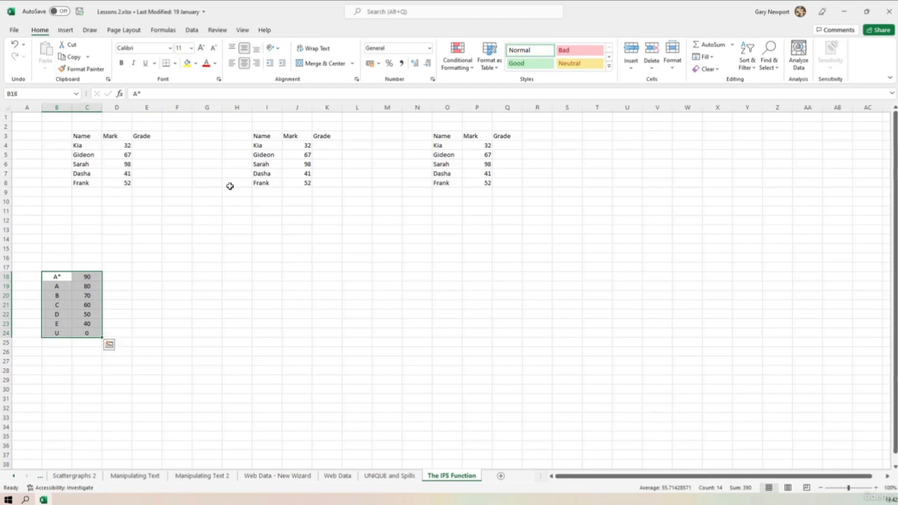
click(32, 93)
key(BackSpace)
text(Grades)
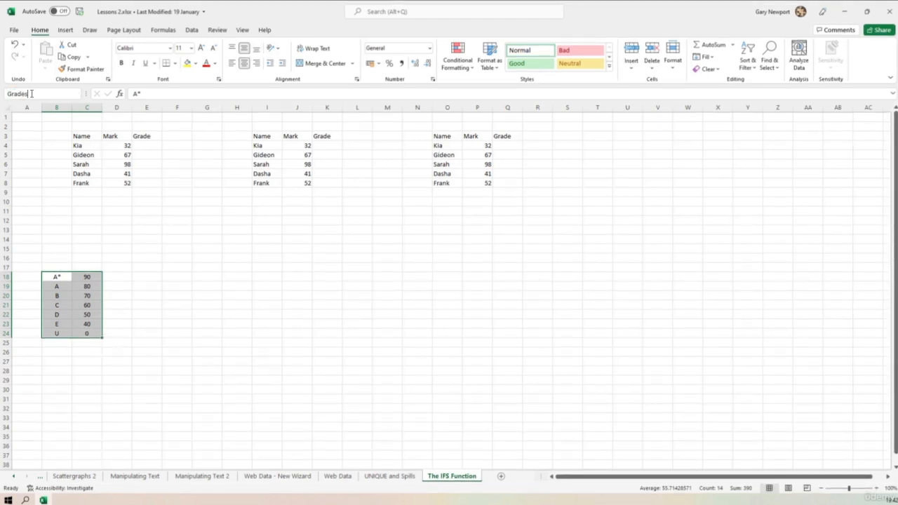
key(Return)
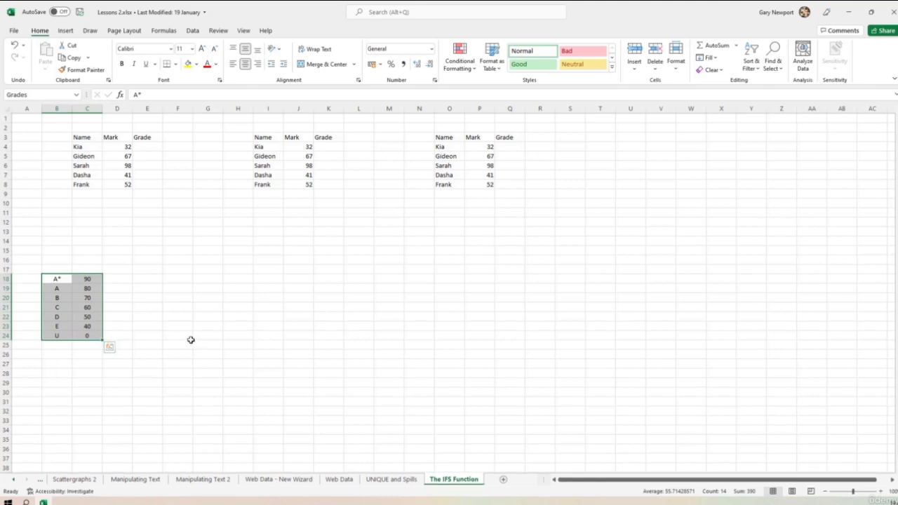
Step: Move the grade letters from column B to D18:D24, beside the boundary marks, and name the range C18:D24 "Grades"
click(150, 316)
drag(62, 281, 134, 327)
drag(87, 280, 118, 336)
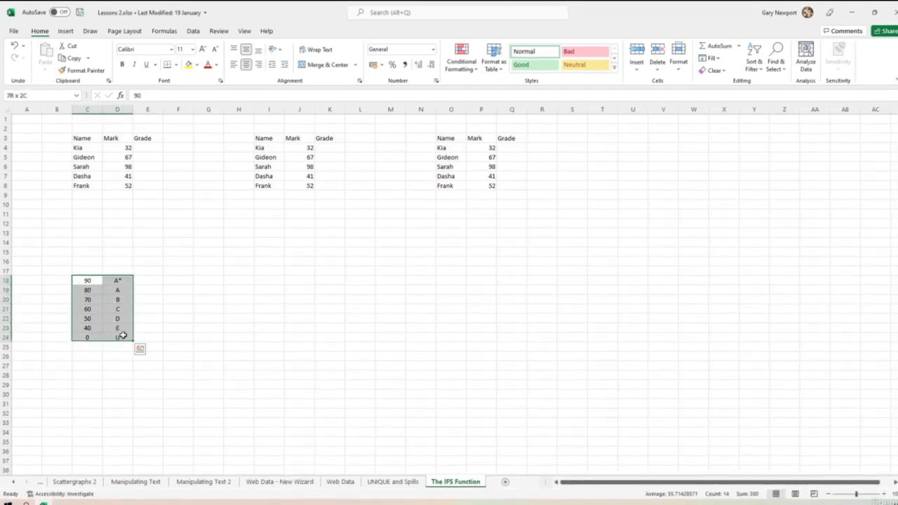
click(32, 94)
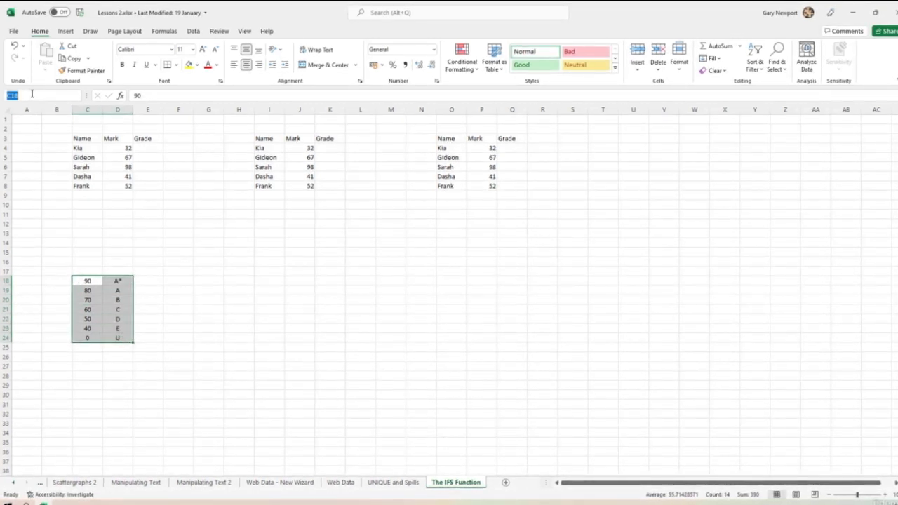
text(Grades)
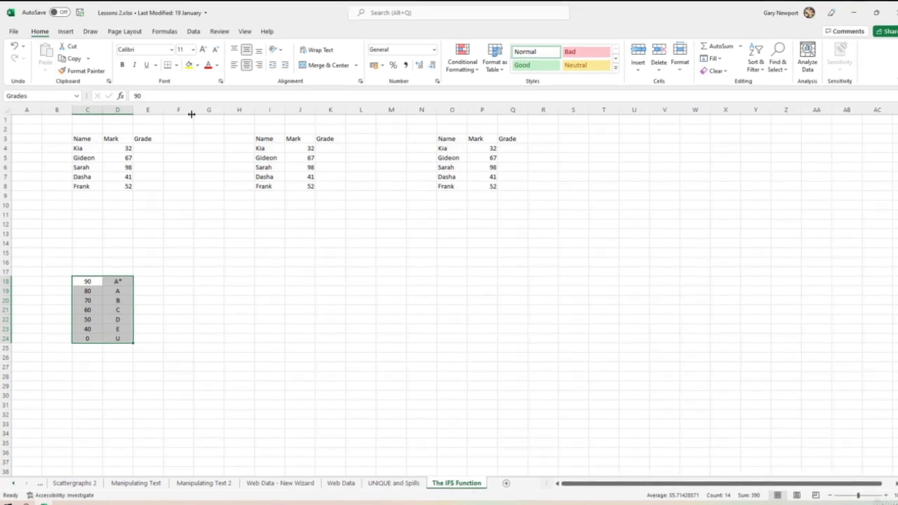
Step: Enter the formula =vlookup(D4,Grades,2,1) in cell E4 of the first table to look up the grade
click(147, 148)
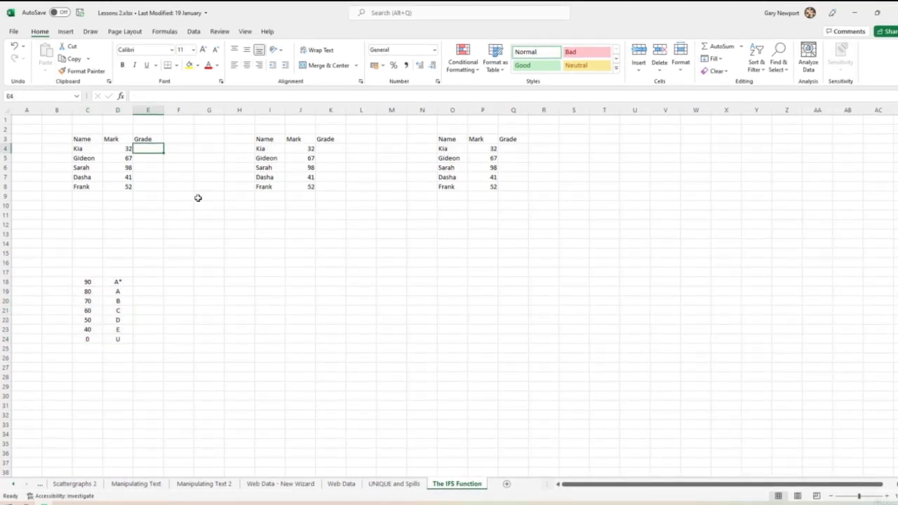
text(=vlookup()
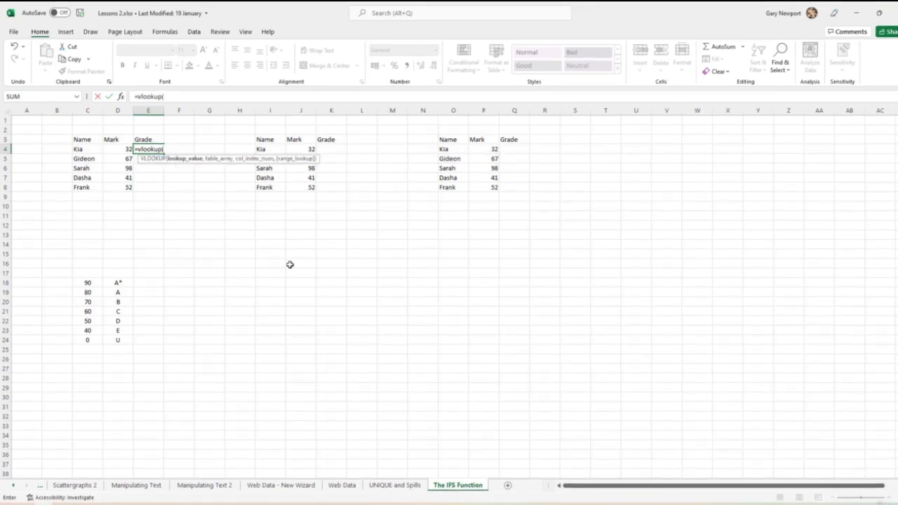
click(108, 150)
text(,Gra)
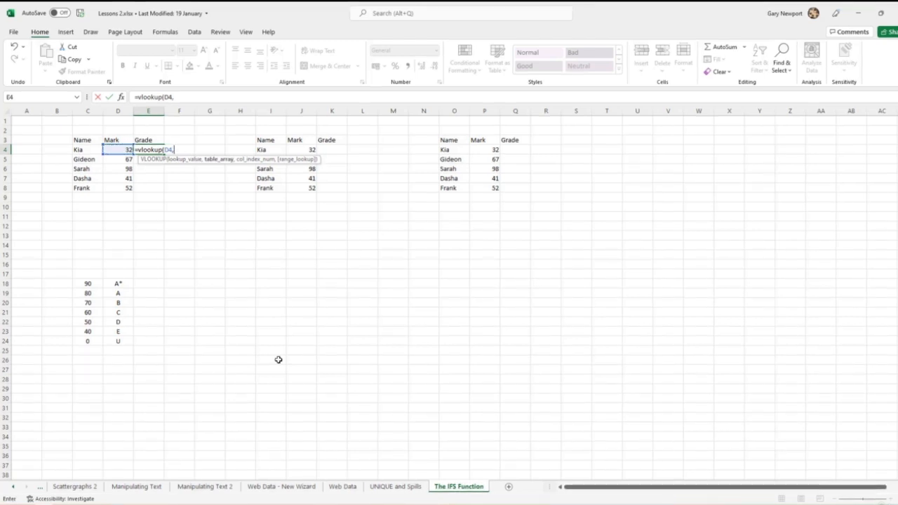
text(des,)
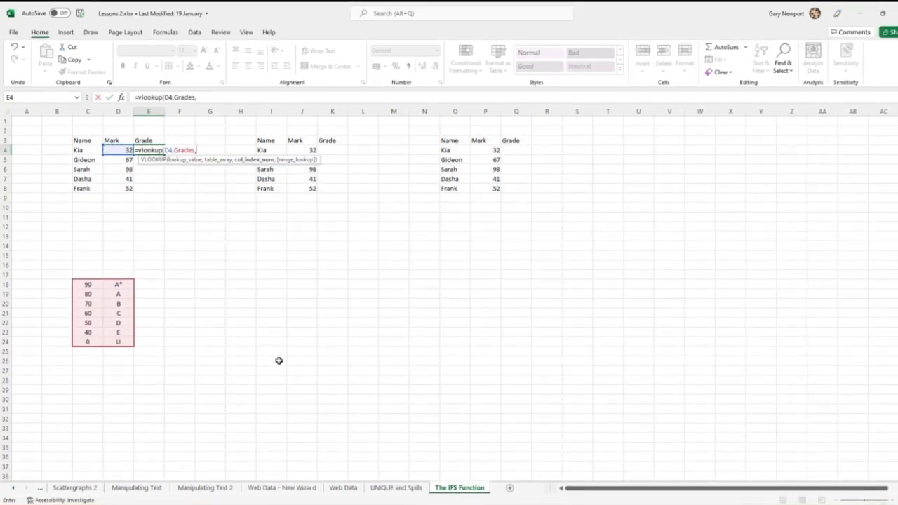
text(2)
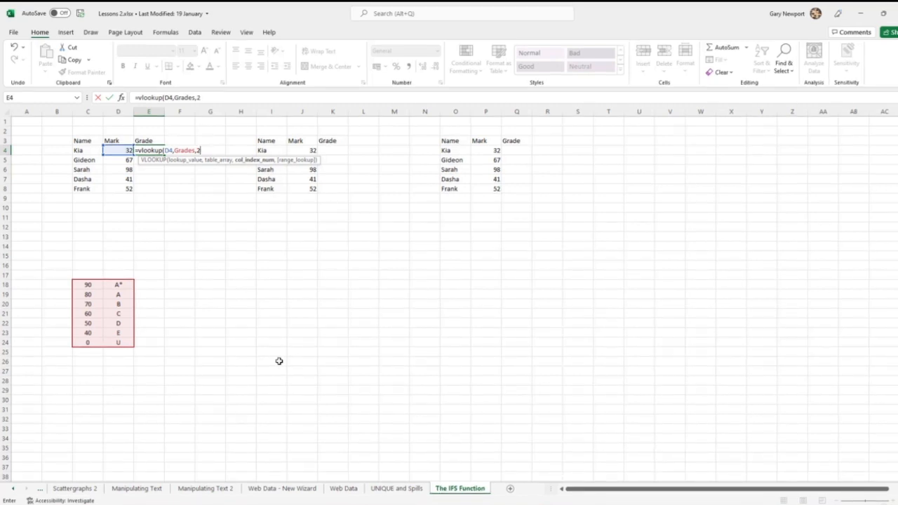
text(,)
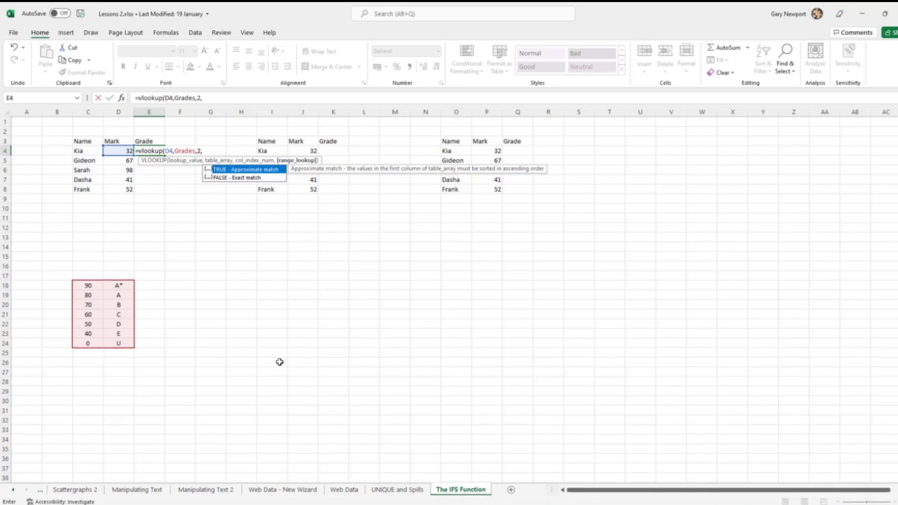
text(1)
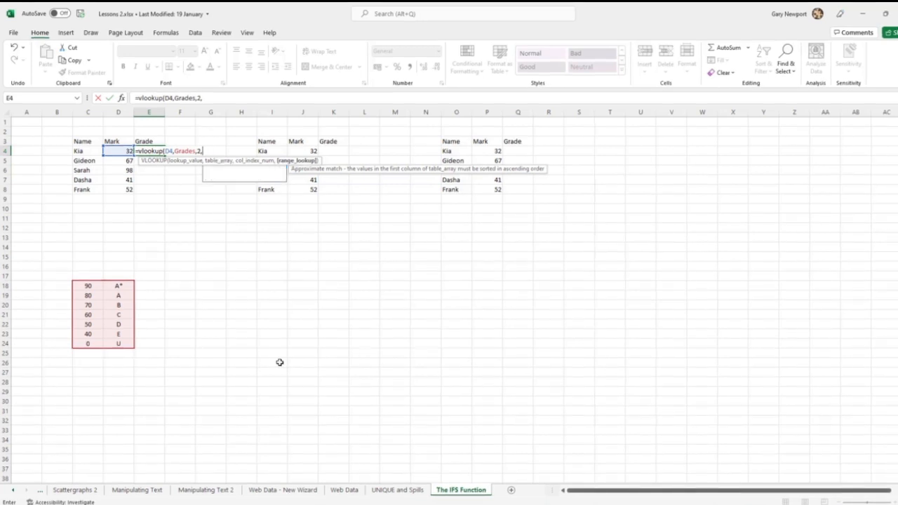
text())
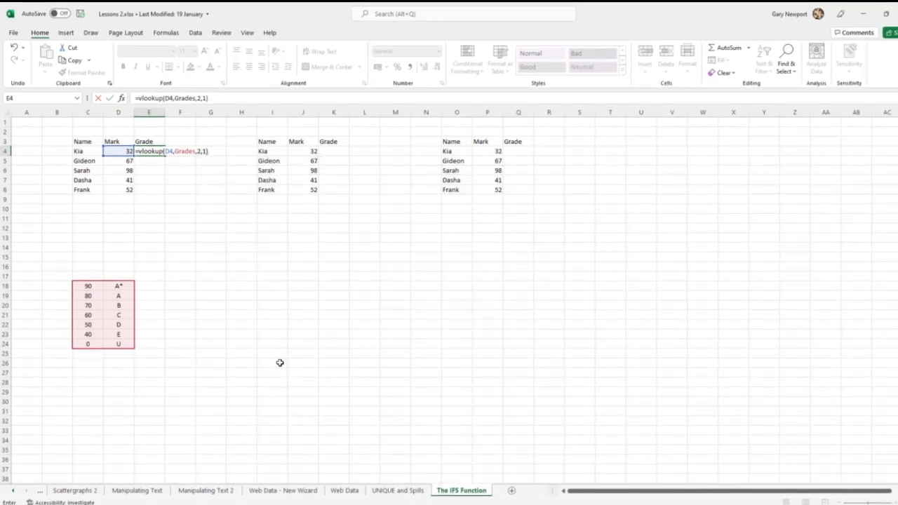
key(Return)
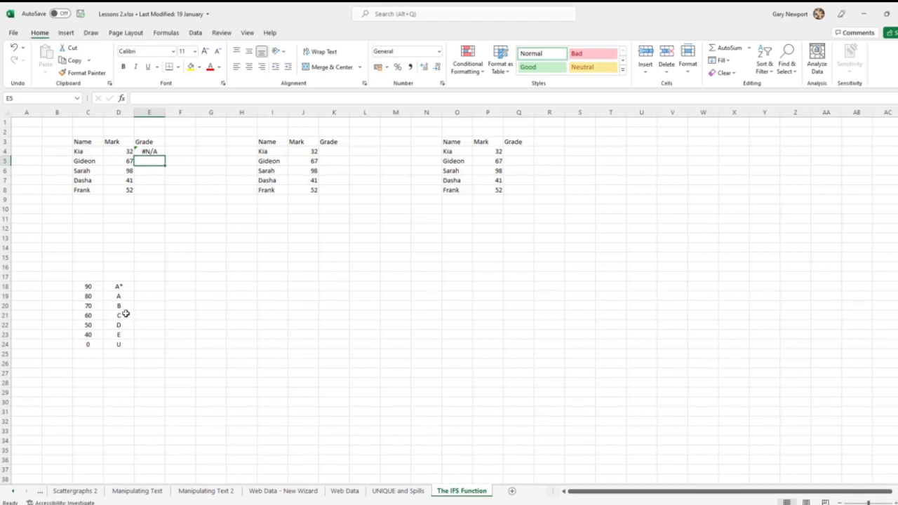
Step: Sort the grade boundary range C18:D24 from smallest to largest mark
drag(90, 288, 120, 345)
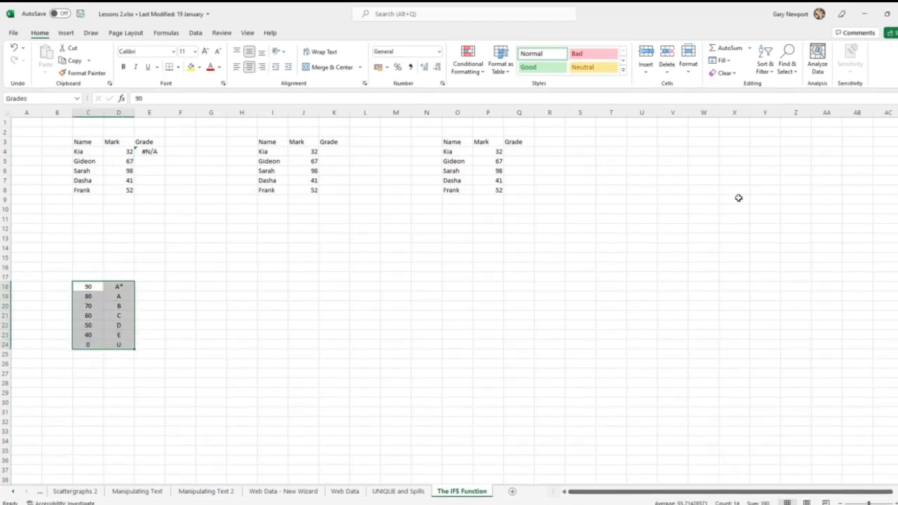
click(769, 74)
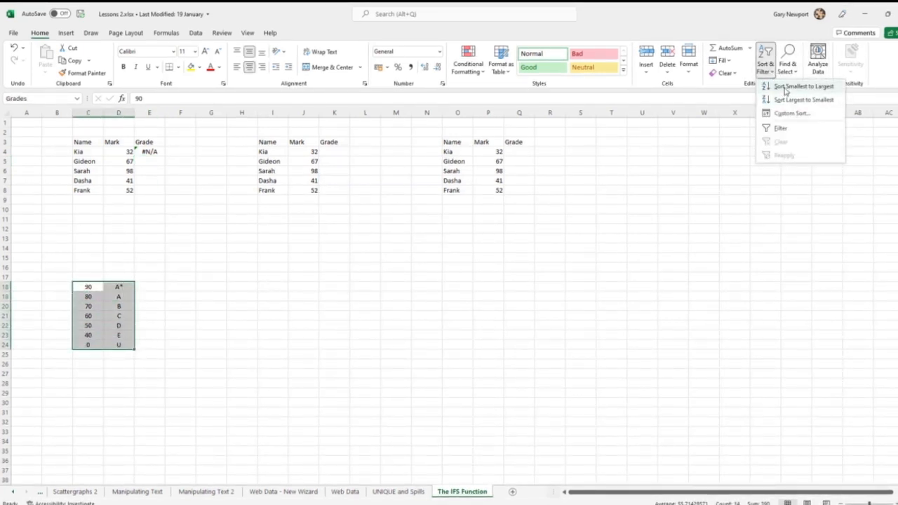
click(784, 90)
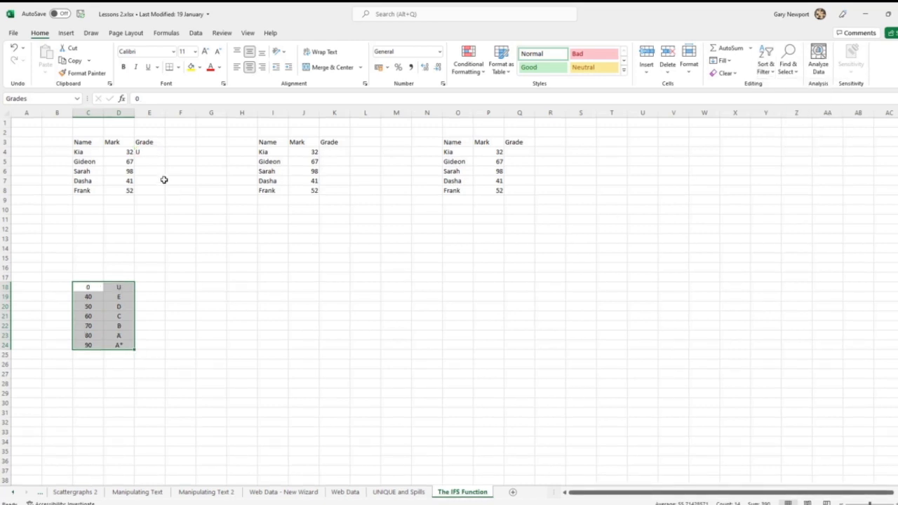
Step: Fill the VLOOKUP formula from E4 down to E8 and centre the resulting grades
click(148, 152)
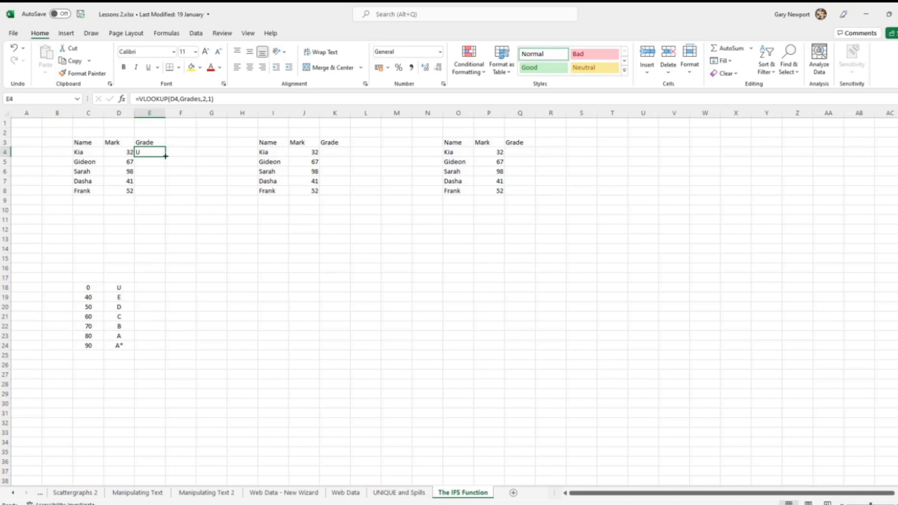
drag(166, 156, 168, 193)
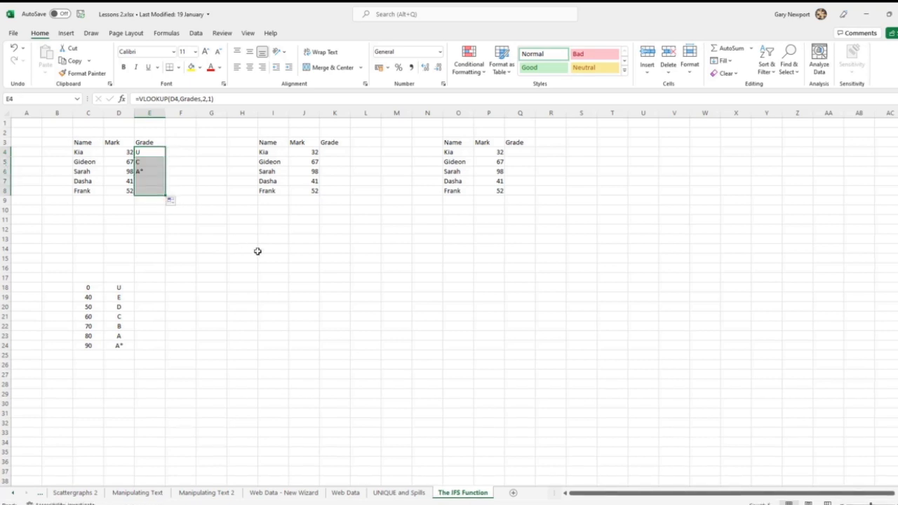
click(249, 67)
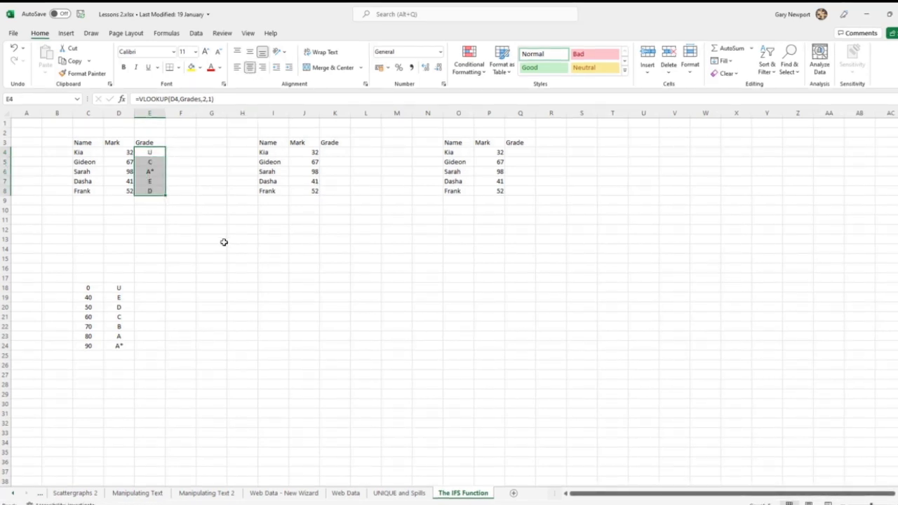
Step: Start an IF formula in cell K4 of the second table that tests J4>40 and returns "E" when true
drag(90, 287, 116, 345)
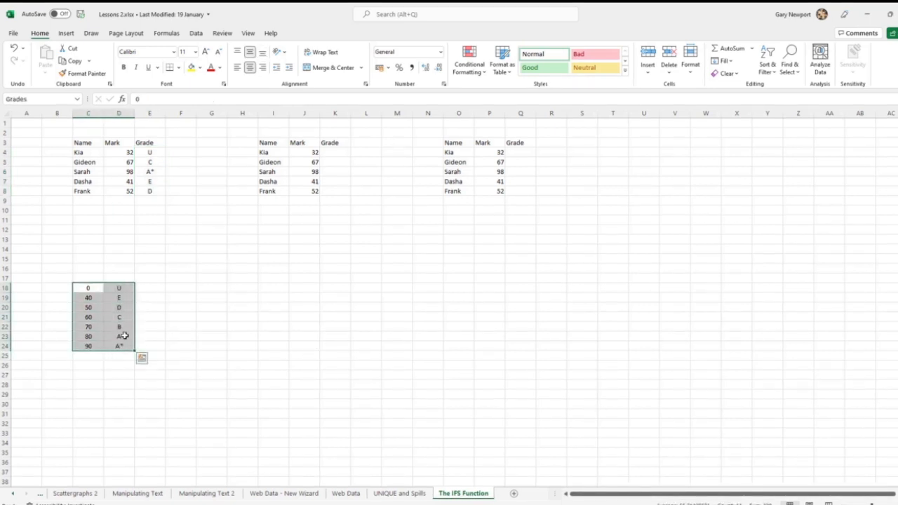
click(336, 153)
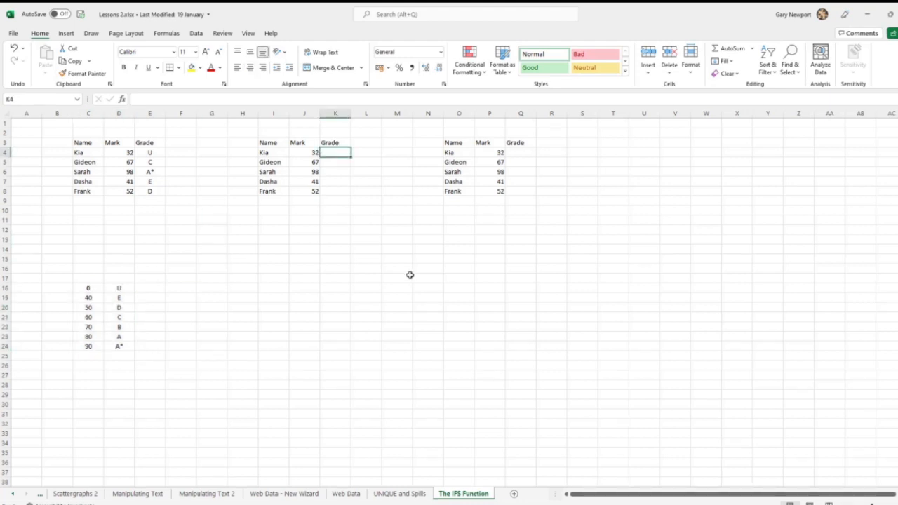
text(=)
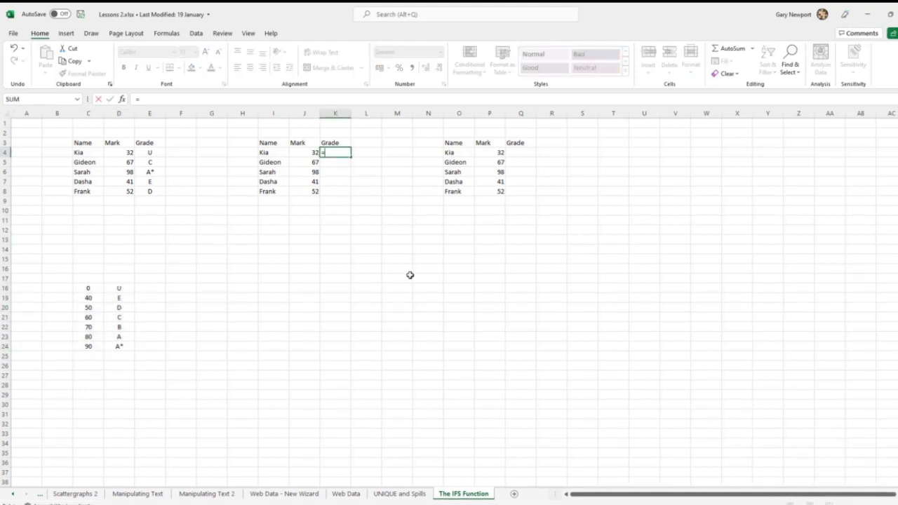
text(if()
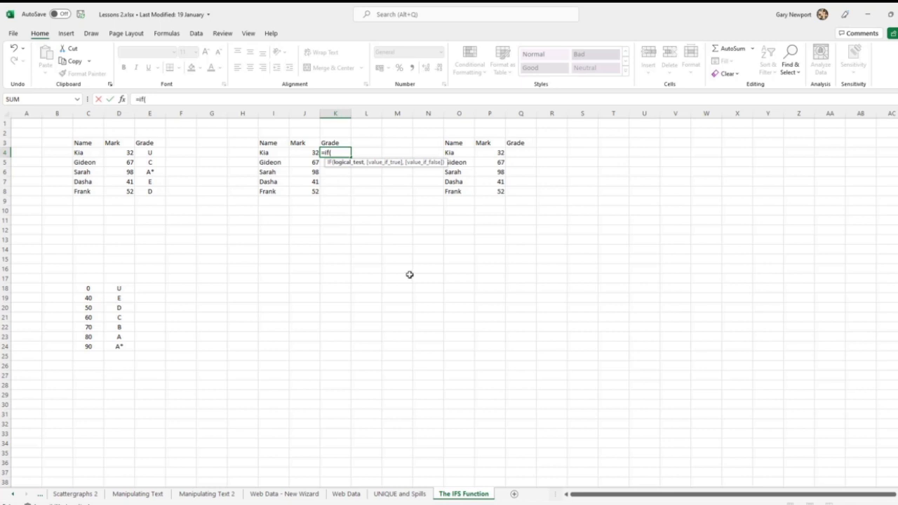
click(305, 151)
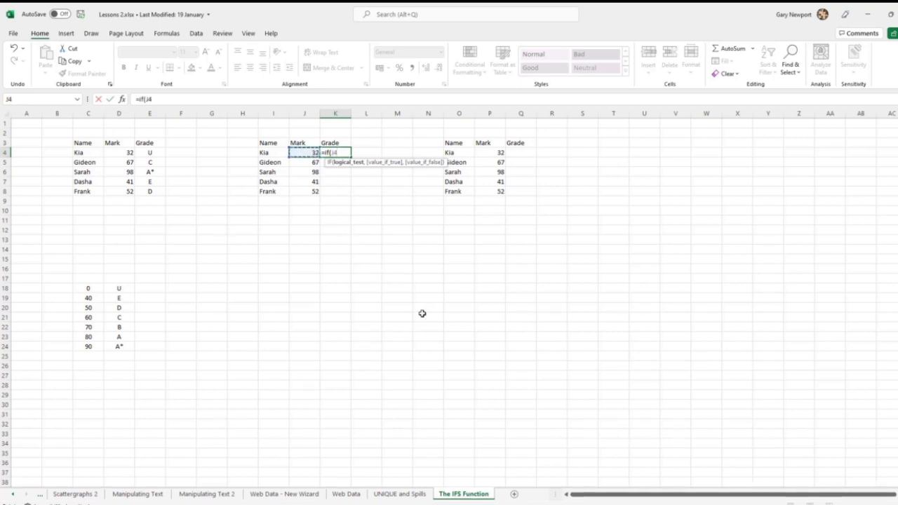
text(>40,)
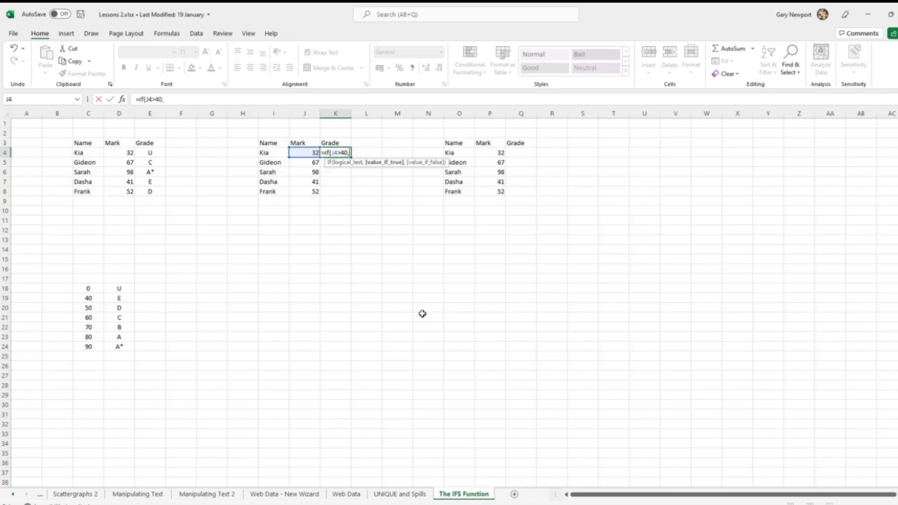
text("E",i)
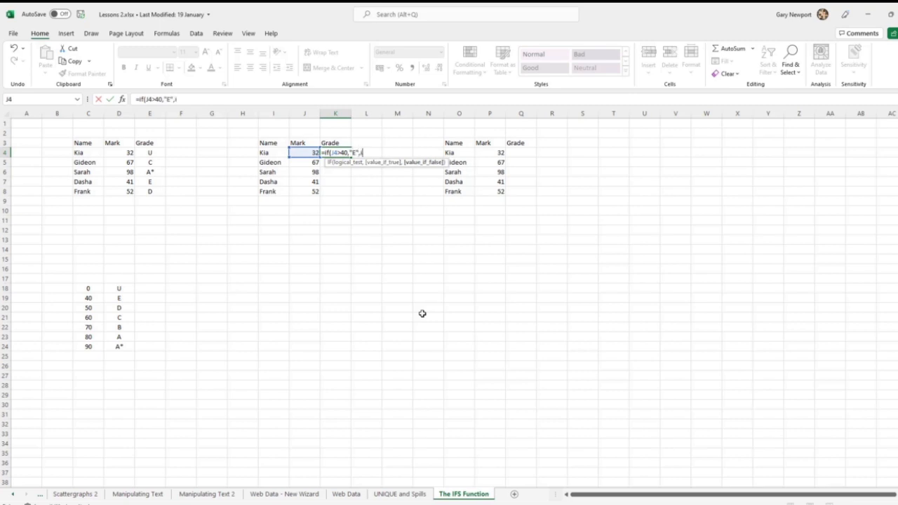
text(f()
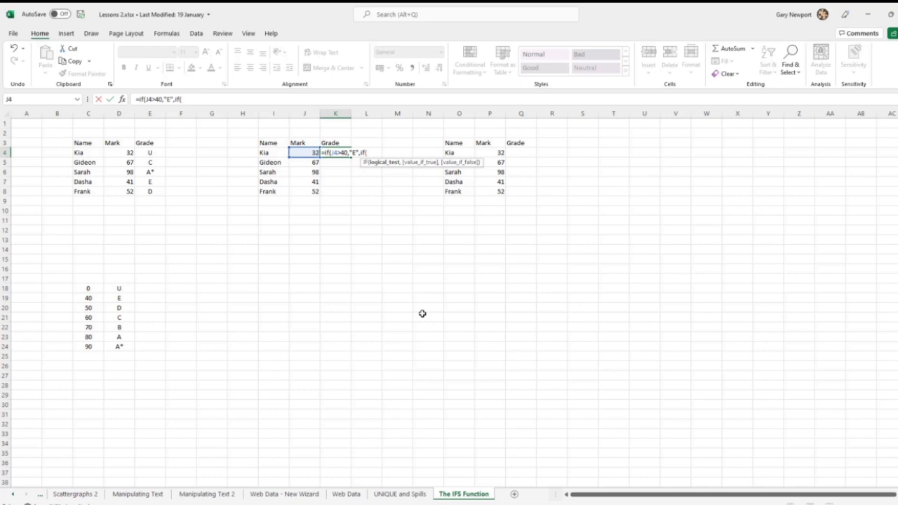
Step: Add a nested IF to the K4 formula that returns "D" when J4>50
click(312, 153)
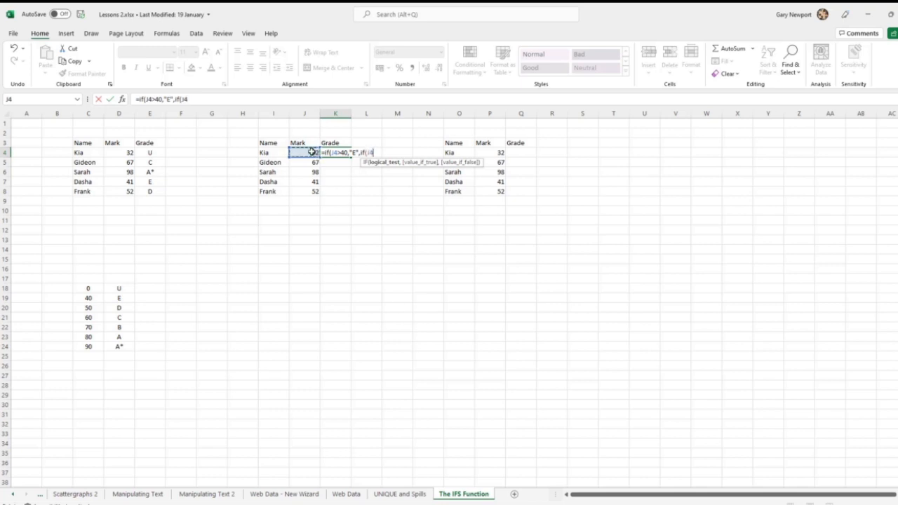
text(>50,"D)
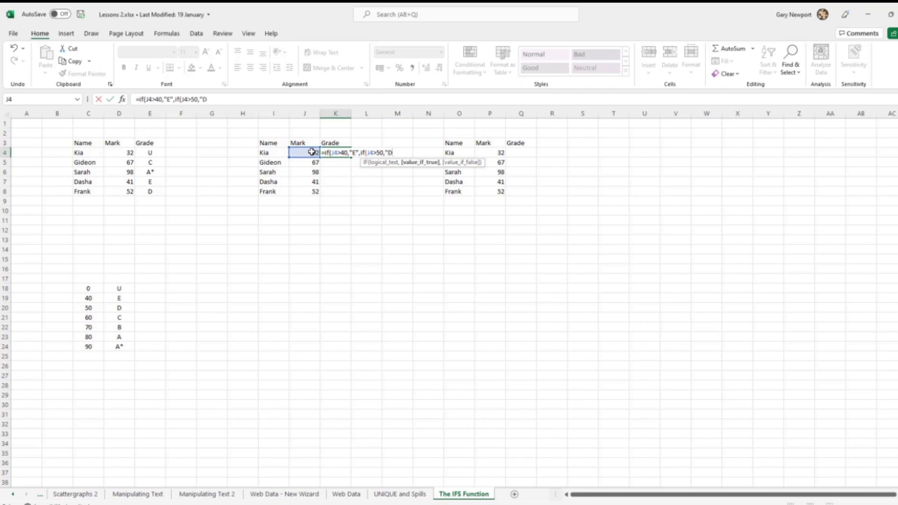
text(",if()
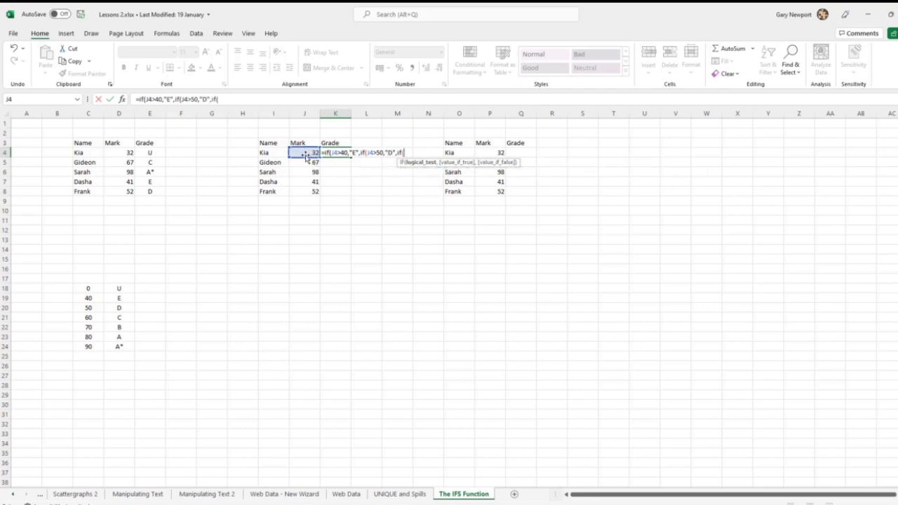
Step: Add a further nested IF to the K4 formula that returns "C" when J4>60
click(303, 152)
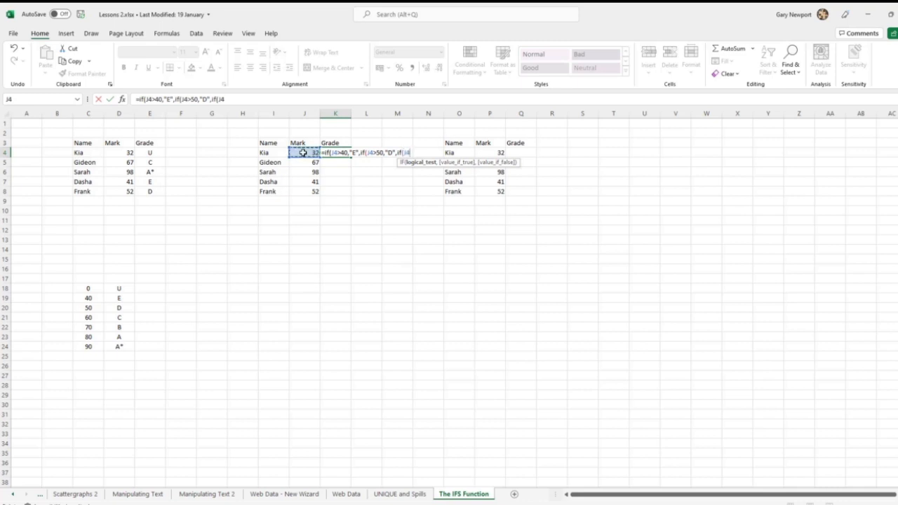
text(>60,)
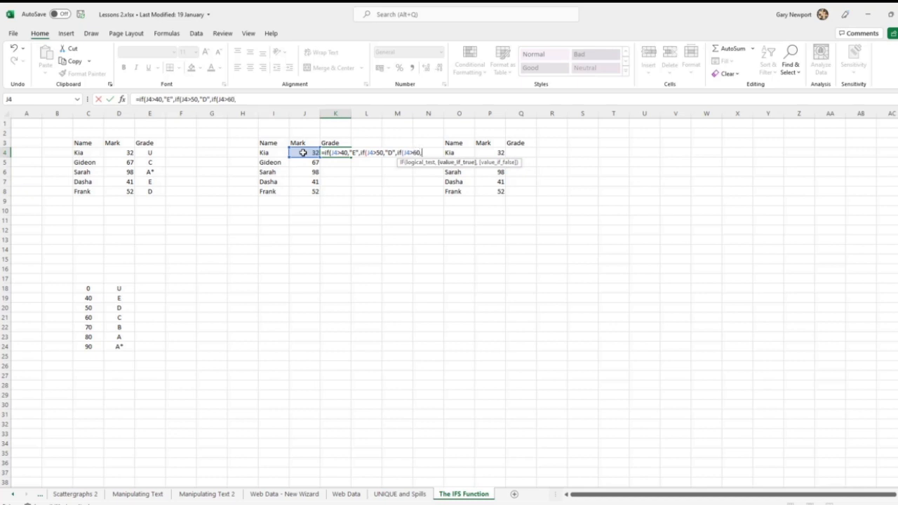
text("C",if()
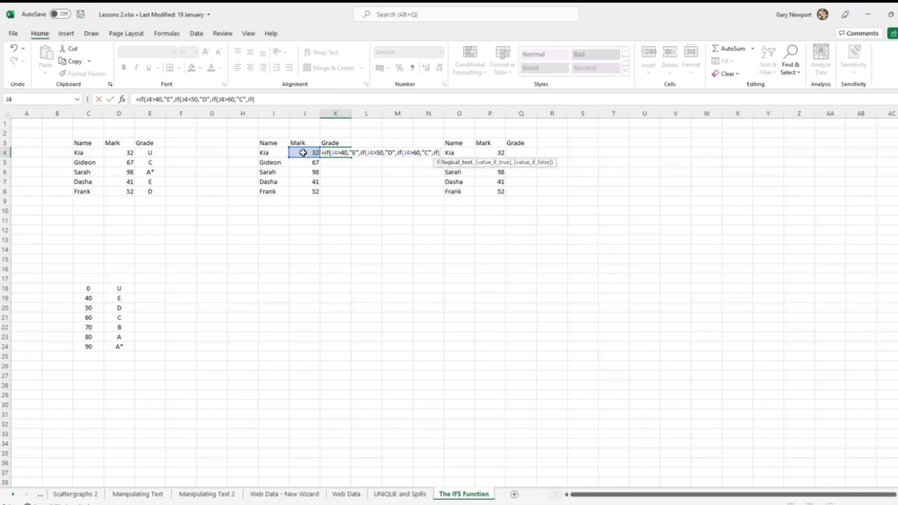
Step: Nest another IF in the K4 formula that returns "B" when J4>70
click(303, 153)
text(>70)
text(,"B")
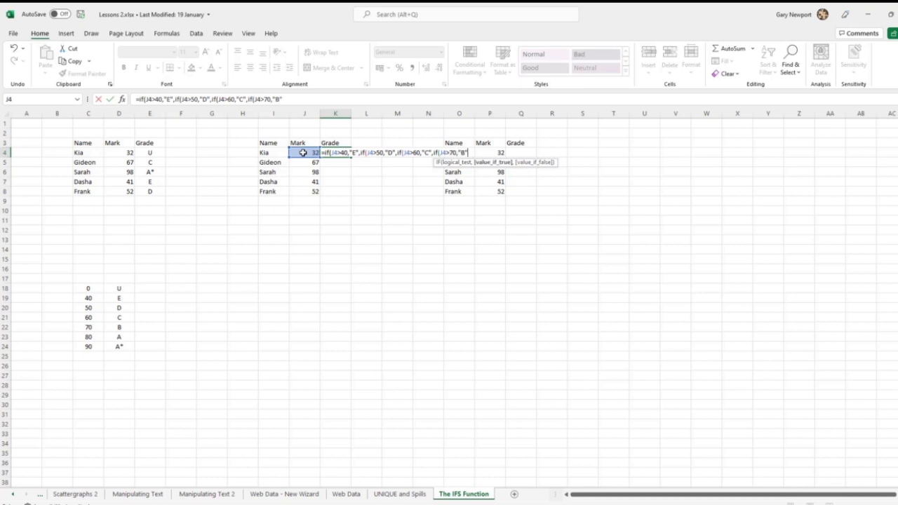
text(,if)
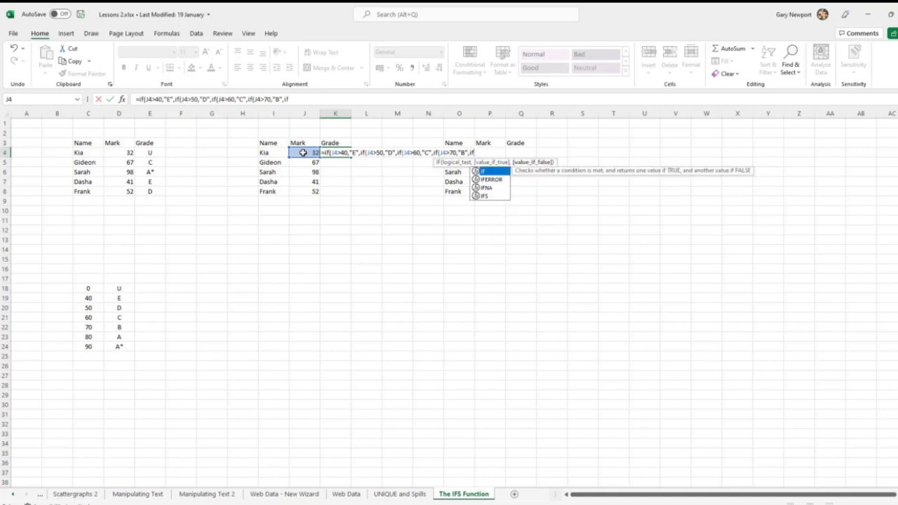
text(()
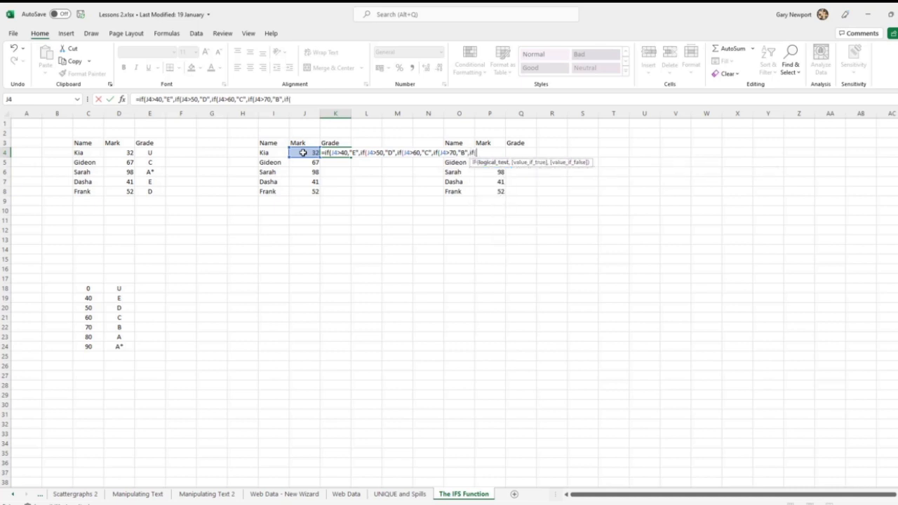
Step: Nest another IF in the K4 formula that returns "A" when J4>80
click(303, 152)
text(>80,"A",)
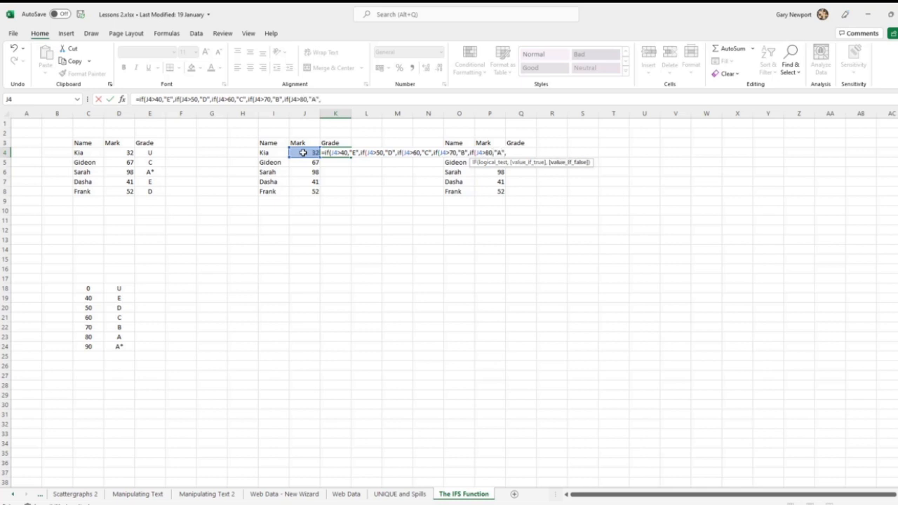
text(if)
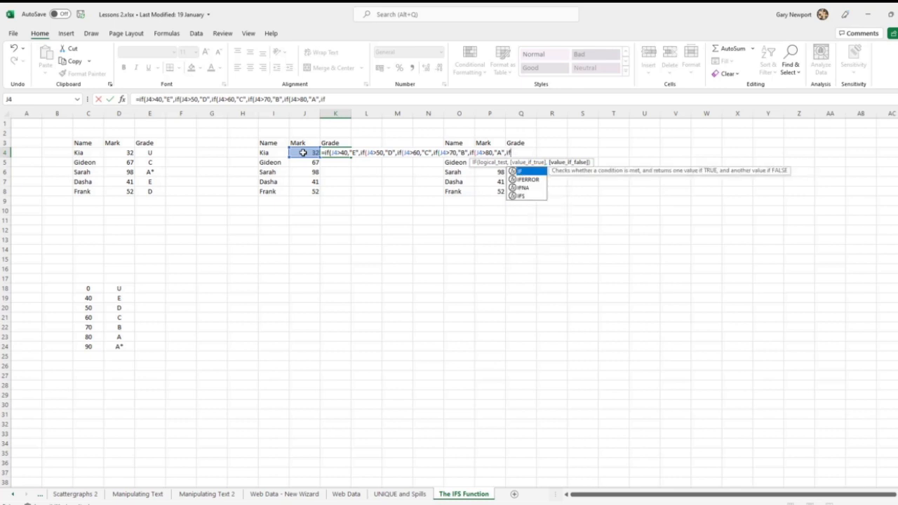
text(()
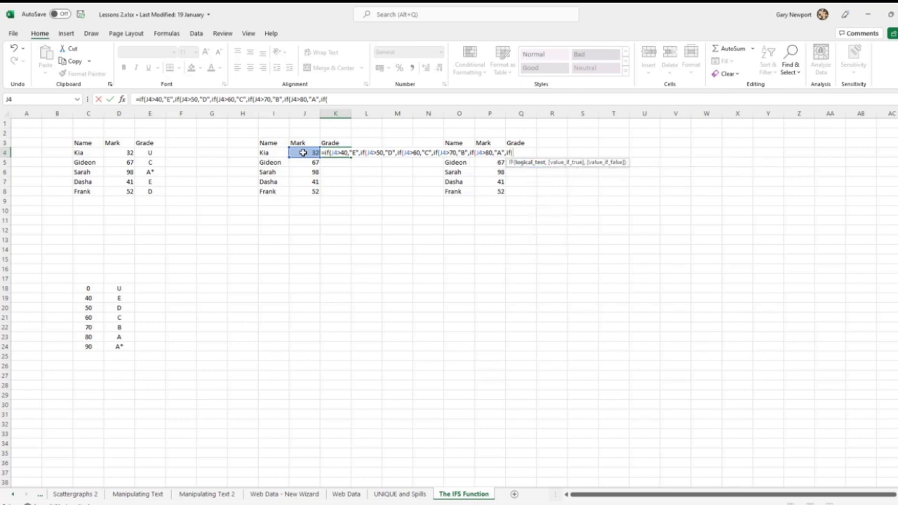
Step: Nest a last IF in the K4 formula returning "A*" when J4>90 and otherwise "U", and close the nested brackets
click(303, 153)
text(>90,"A)
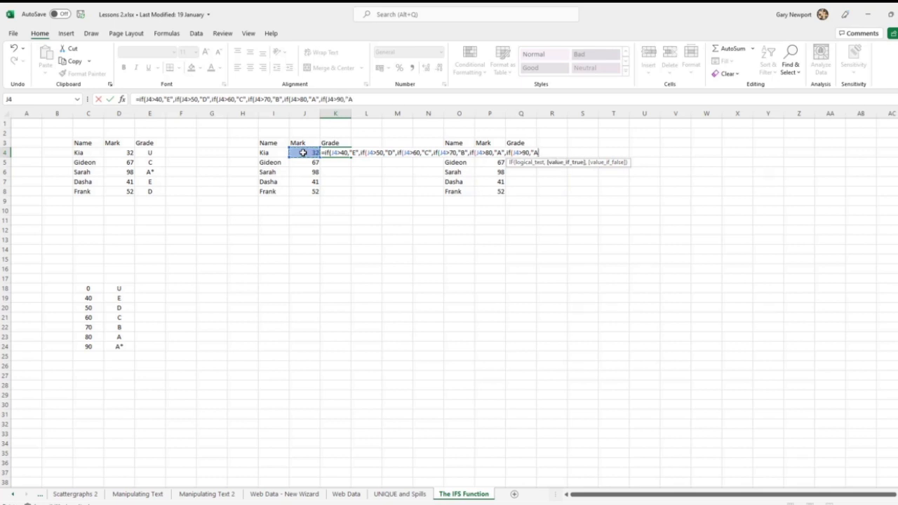
text(*","U)
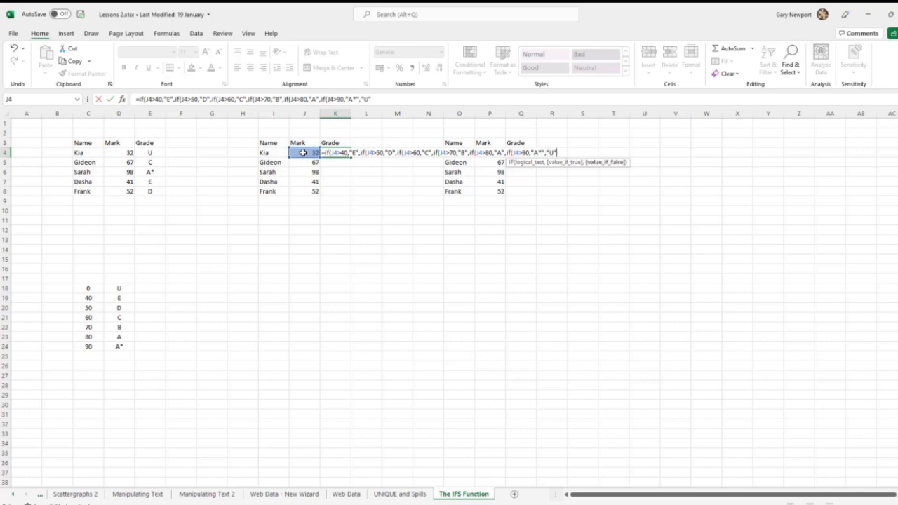
text("))
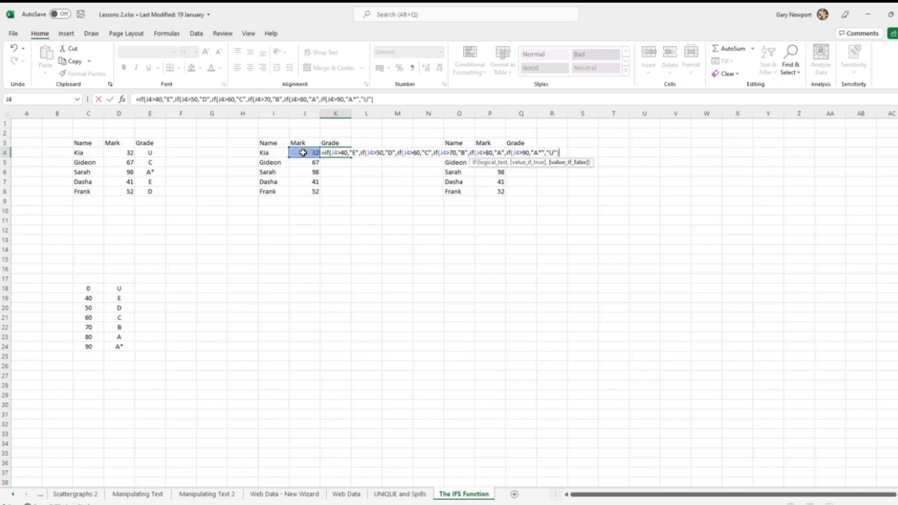
text())))
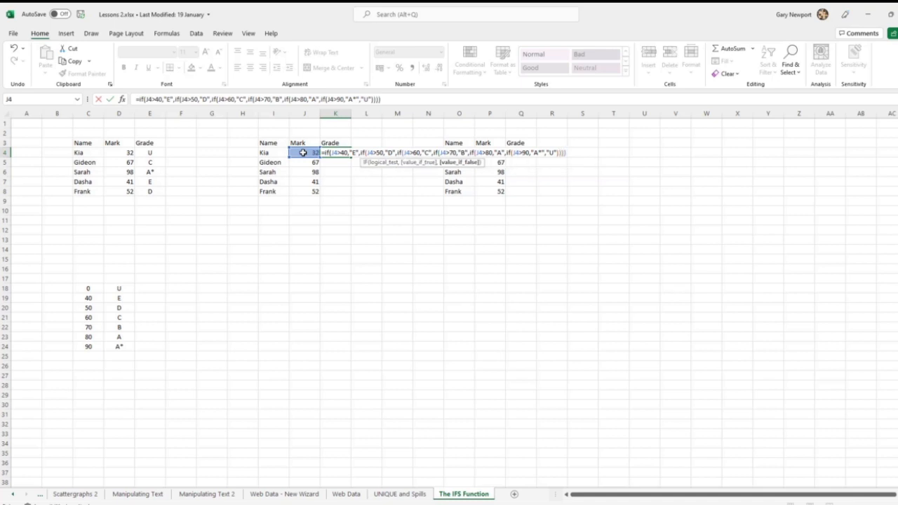
text())
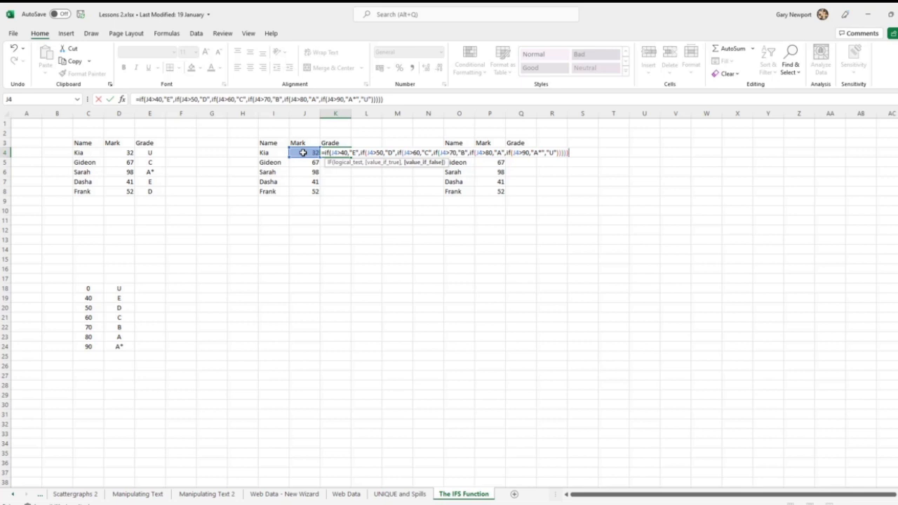
text(,"U"))
Step: Try to enter the K4 formula with an additional final "U" argument, and discard the whole formula
key(Return)
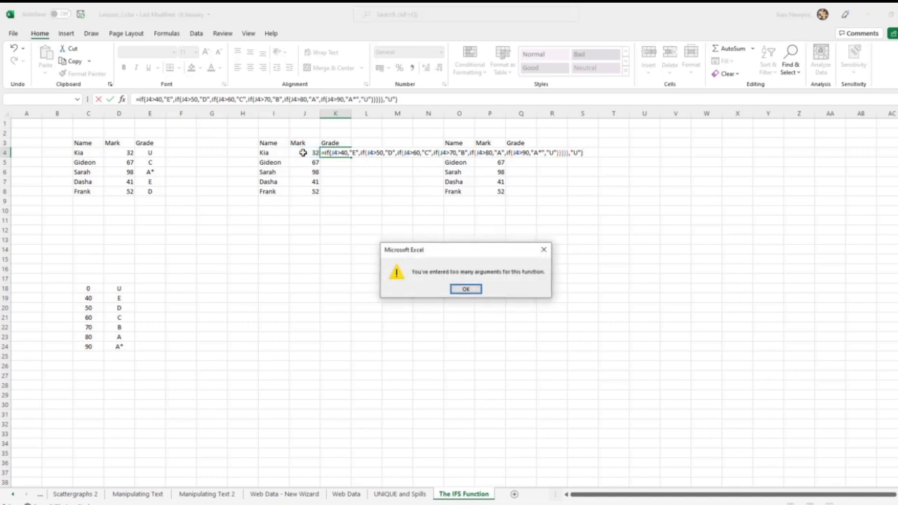
click(466, 291)
key(Return)
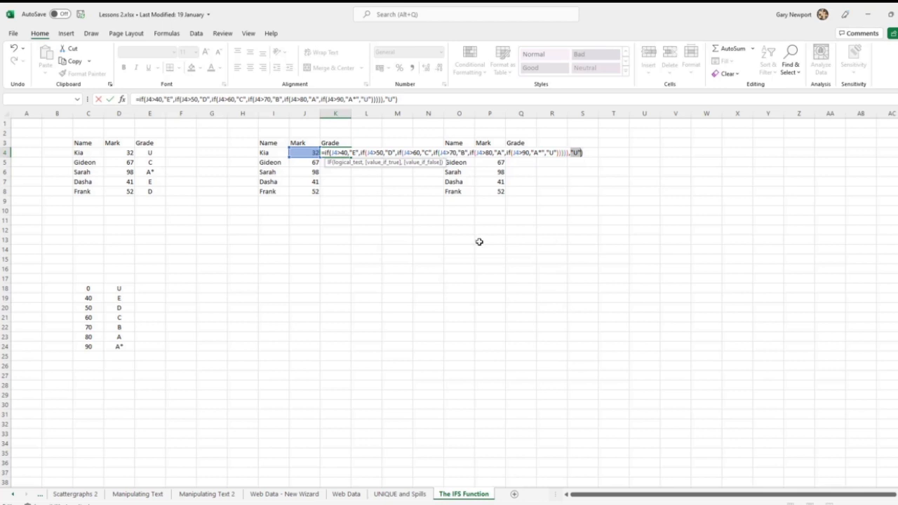
key(Escape)
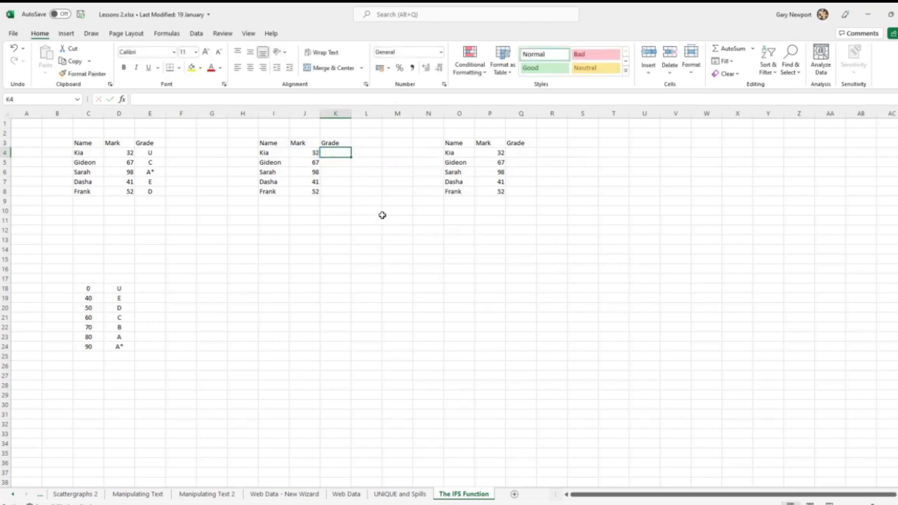
Step: Start a new IF formula in K4 that returns "U" when J4<40
text(=if()
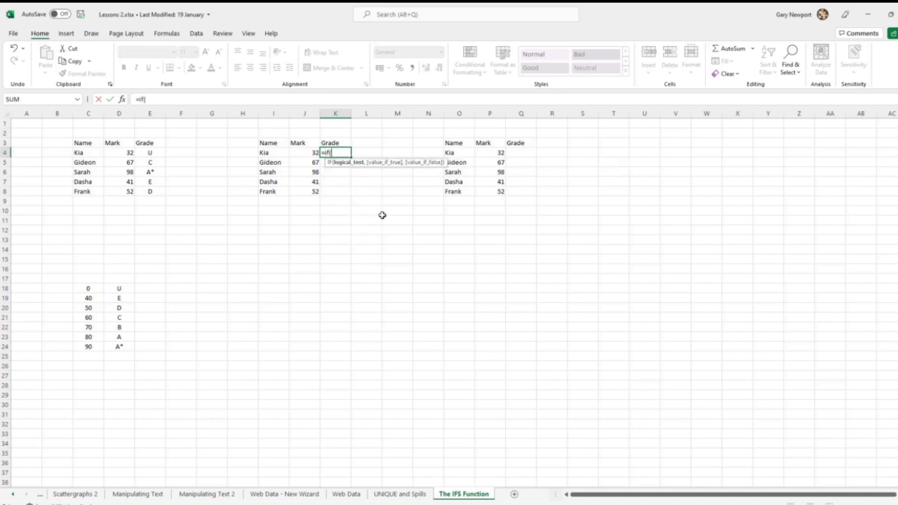
click(307, 152)
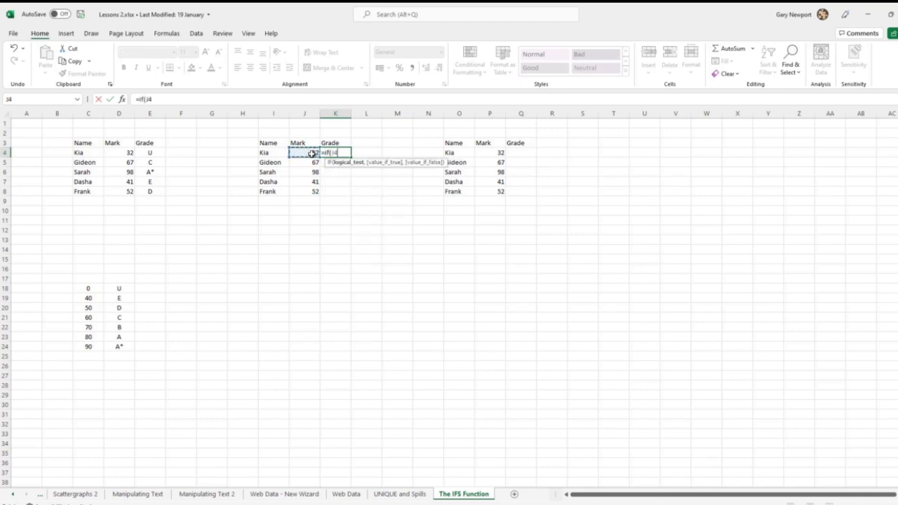
text(<40,"U")
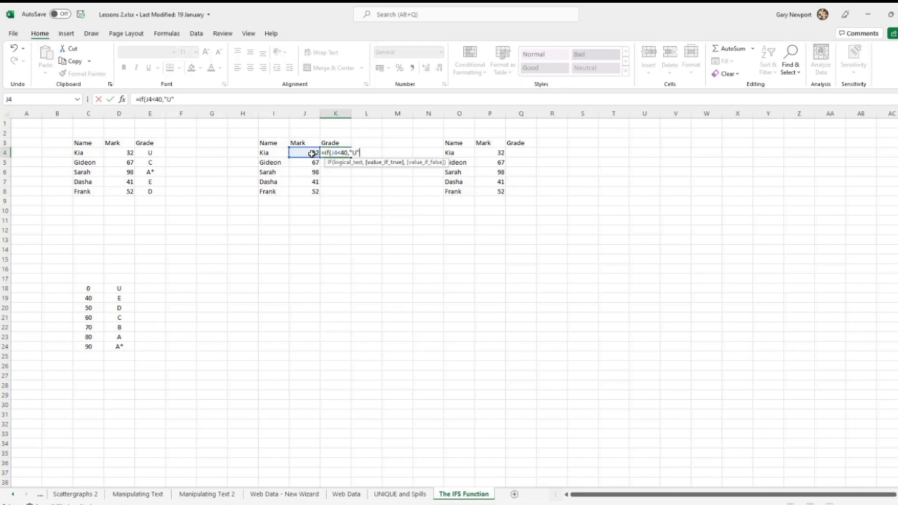
text(,)
text(if()
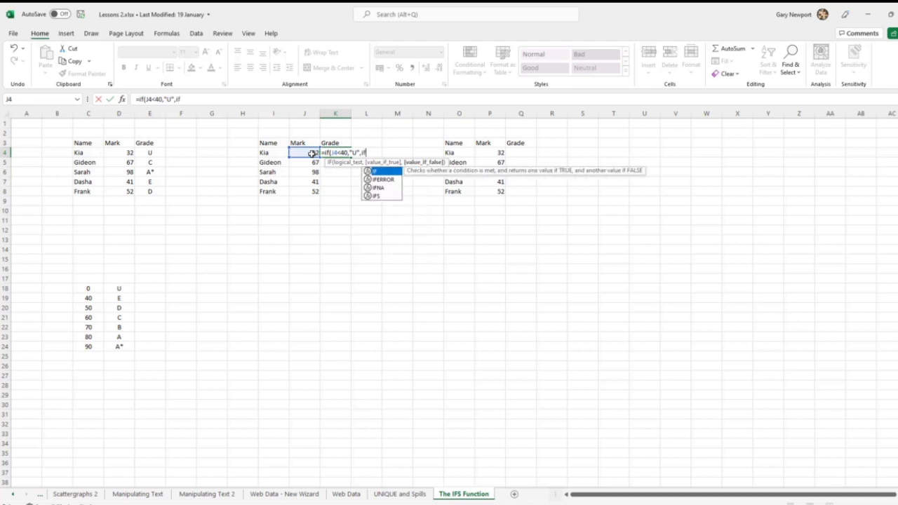
Step: Nest an IF in the K4 formula's false argument that returns "E" when J4<50
click(312, 153)
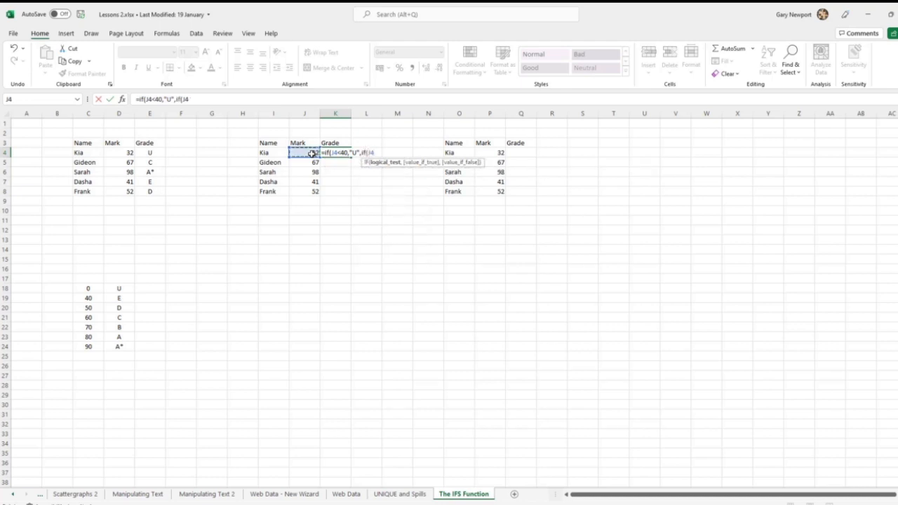
text(<50,"E")
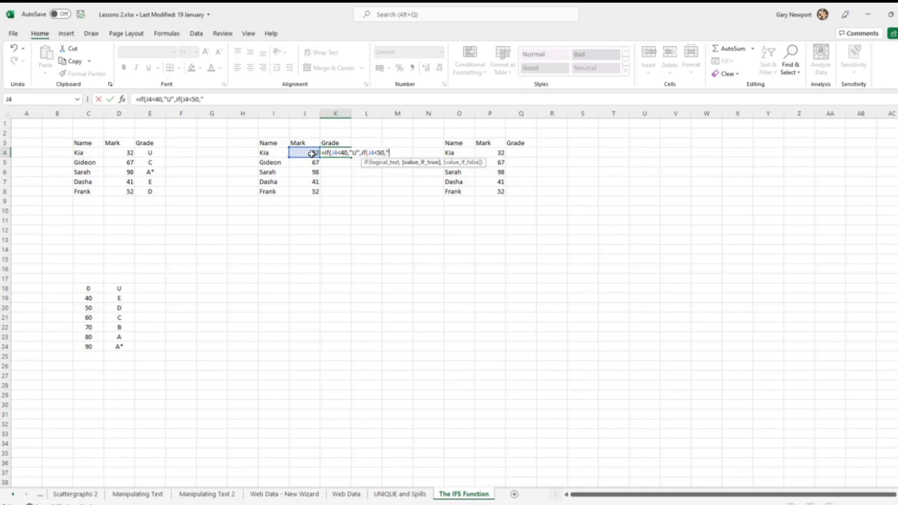
text(,")
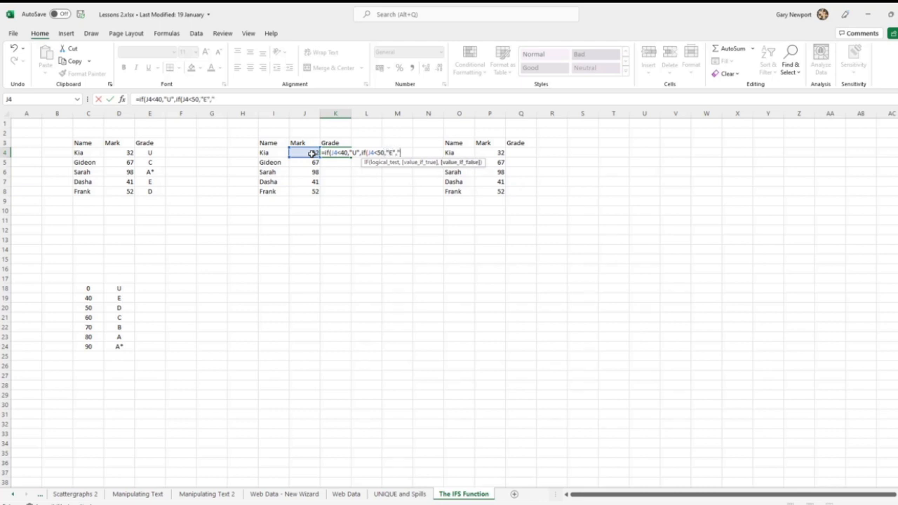
text(HELLO"))
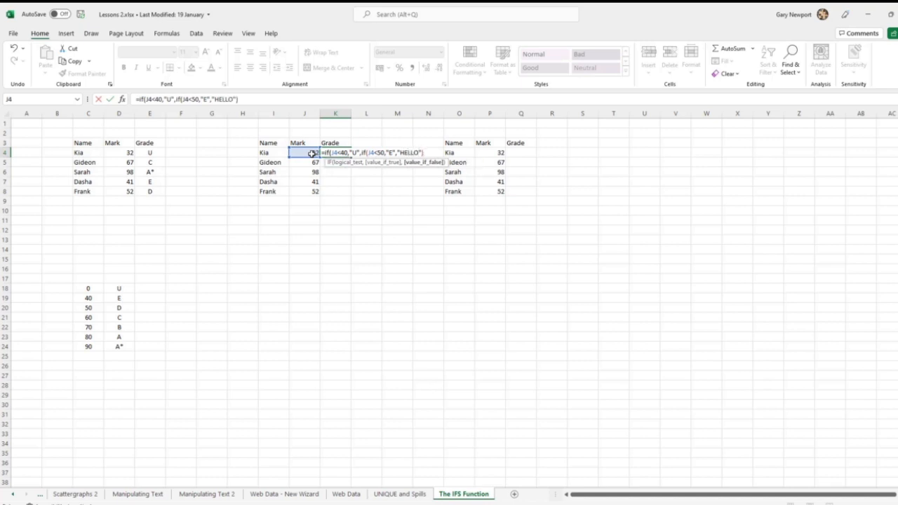
text())
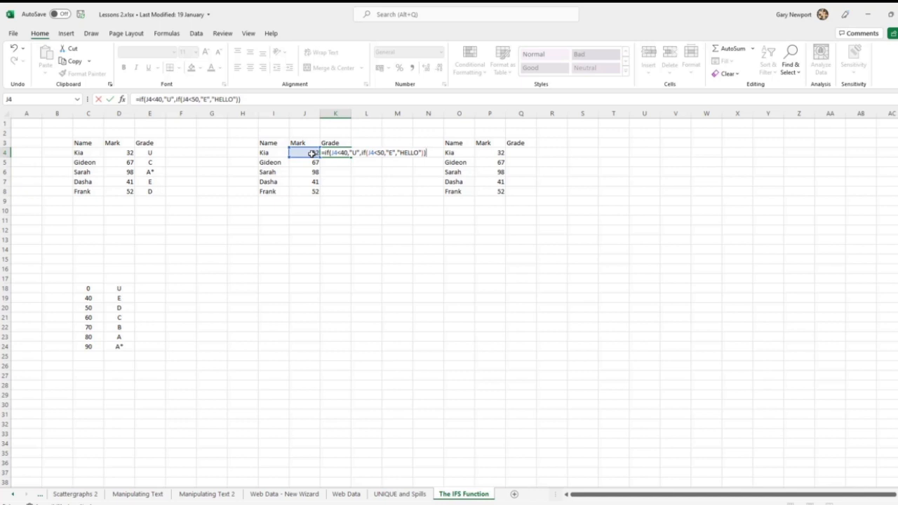
Step: Set "HELLO" as the nested IF's false value, close both brackets and enter the formula in K4
key(Return)
Step: Fill the nested IF formula from K4 down to K8 and check the copied formula in K7
click(344, 155)
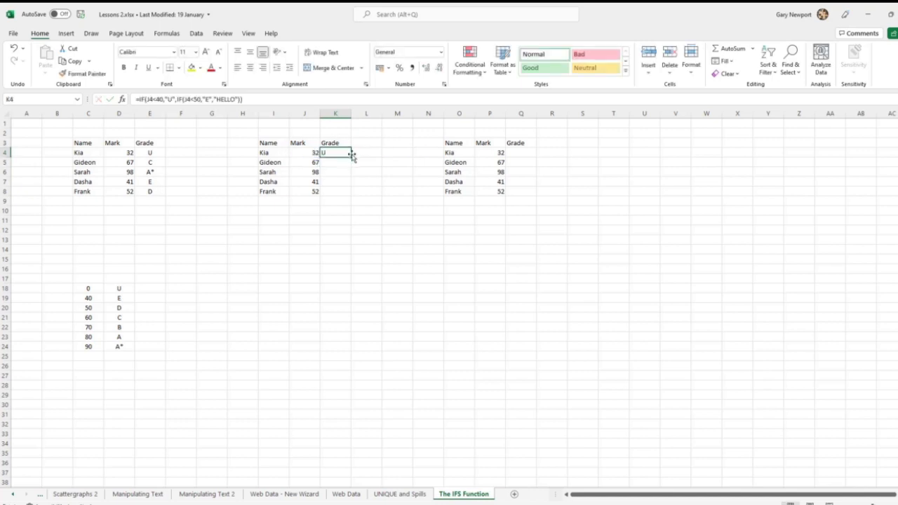
drag(352, 157, 356, 195)
click(334, 182)
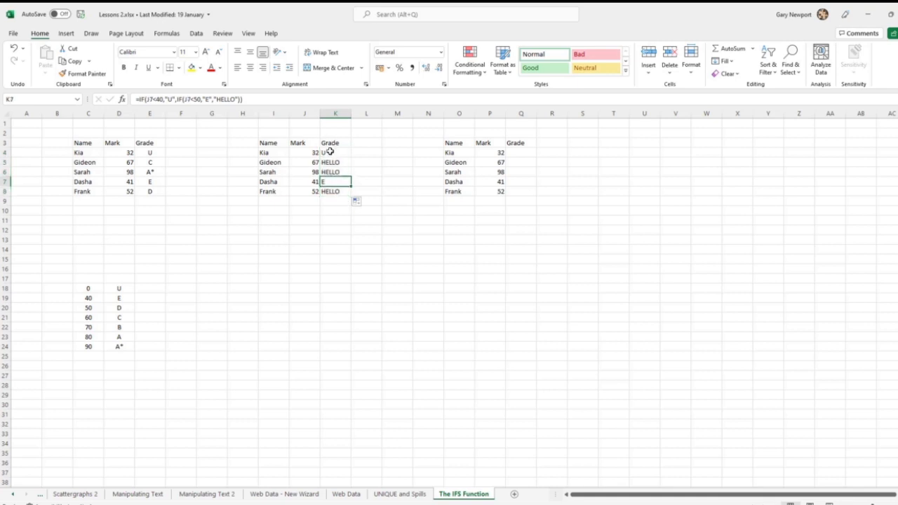
Step: Replace "HELLO" in the K5 formula with another nested IF that returns "D" when J5<60
click(334, 164)
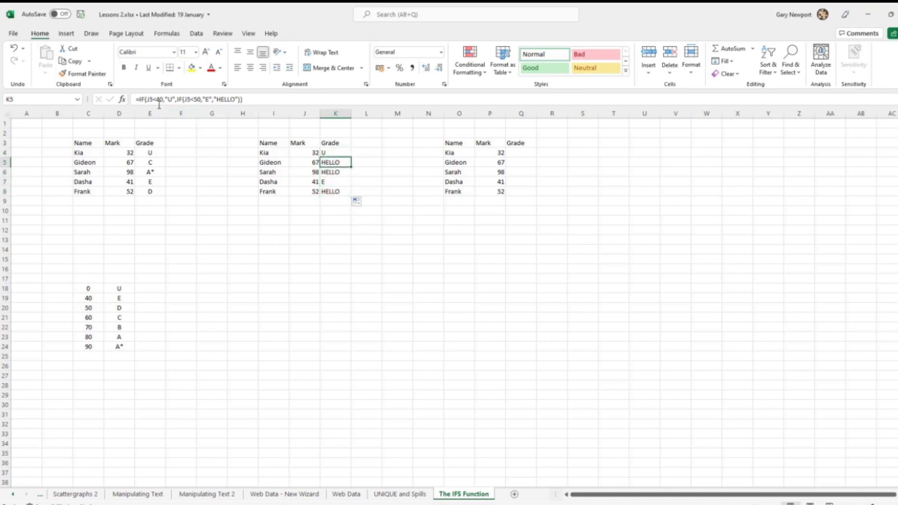
click(232, 99)
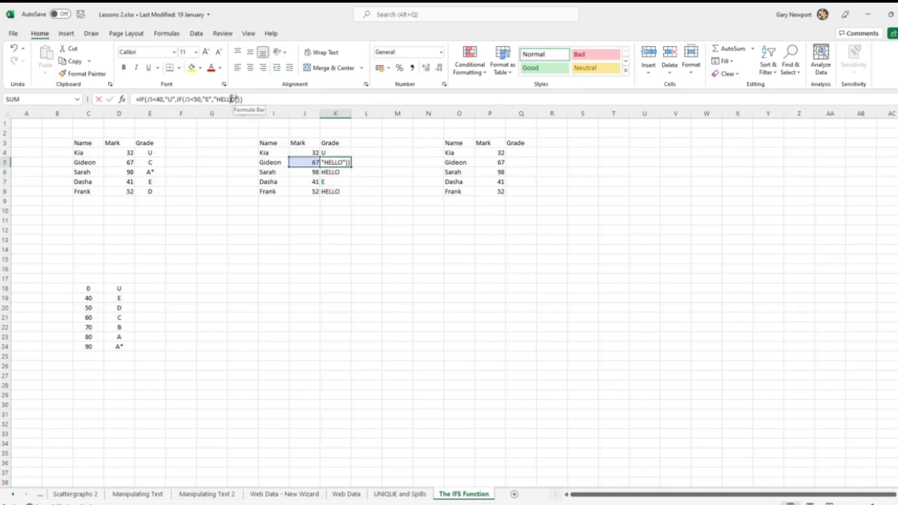
drag(232, 99, 214, 98)
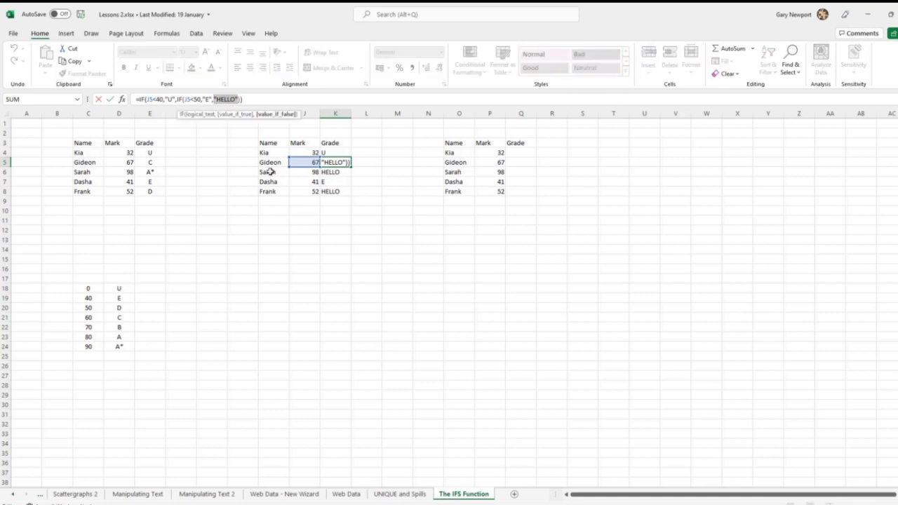
text(if)
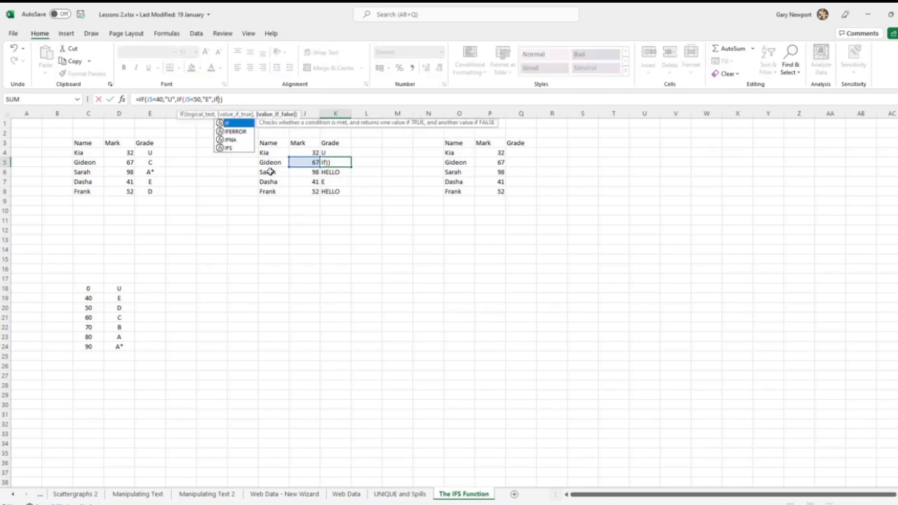
text(()
click(303, 161)
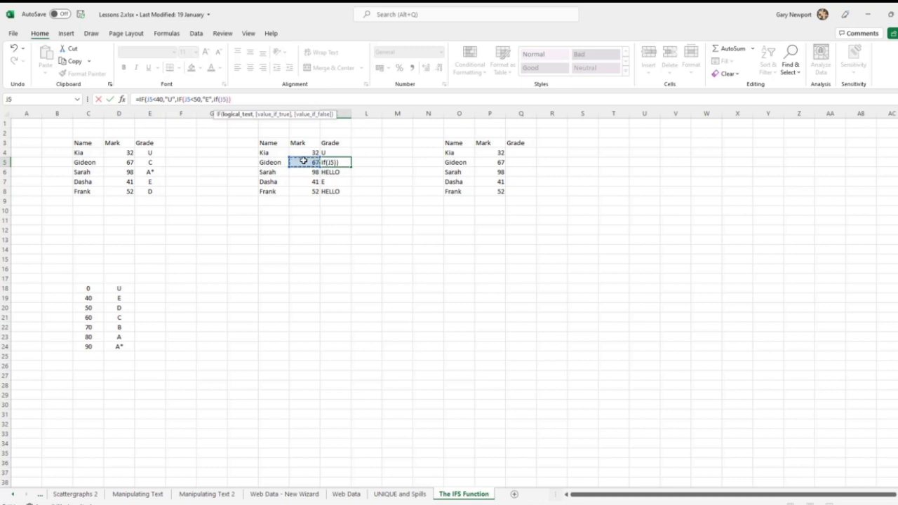
text(<60,)
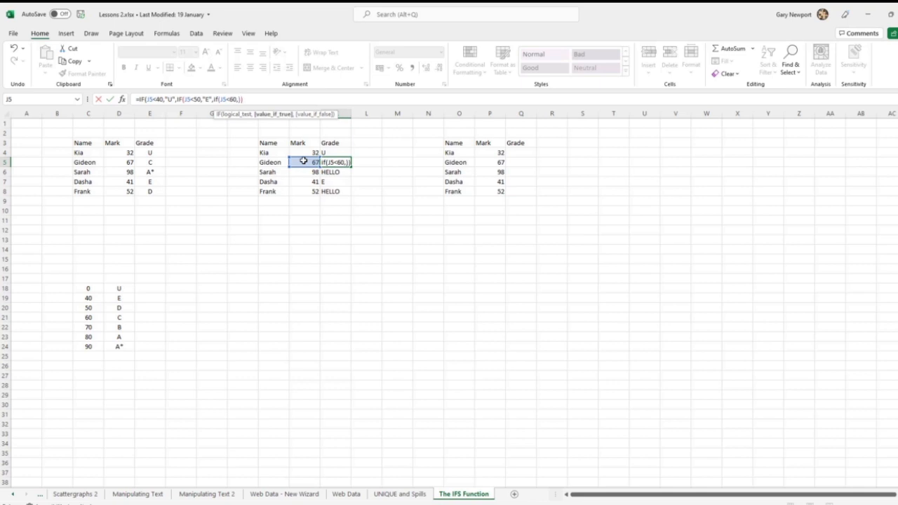
text("D")
text(,"HELLO")
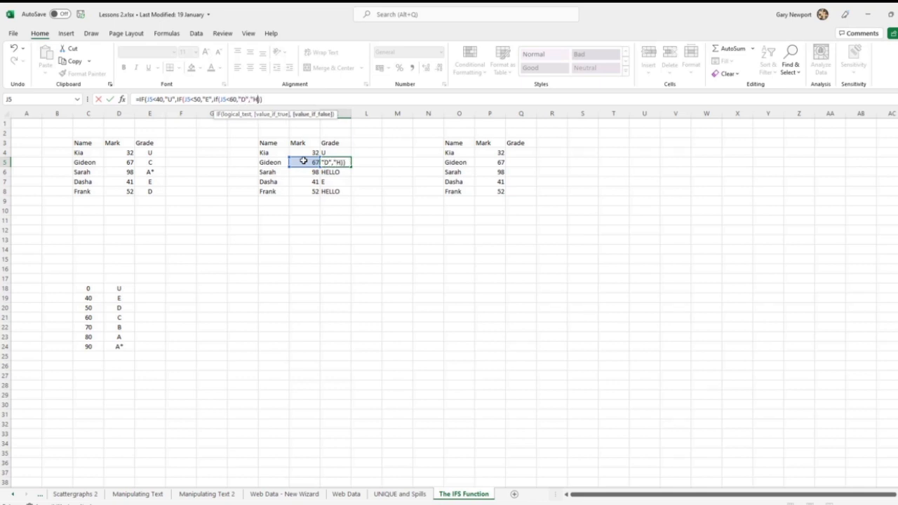
Step: Set "Hi" as the innermost IF's false value, close its bracket and enter the formula in K5
key(BackSpace)
key(BackSpace)
key(BackSpace)
key(BackSpace)
key(BackSpace)
text(i"))
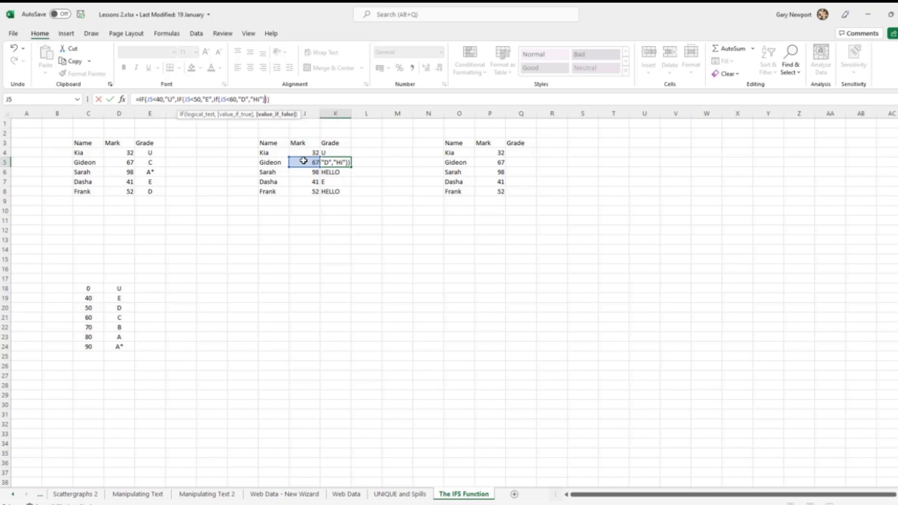
key(Return)
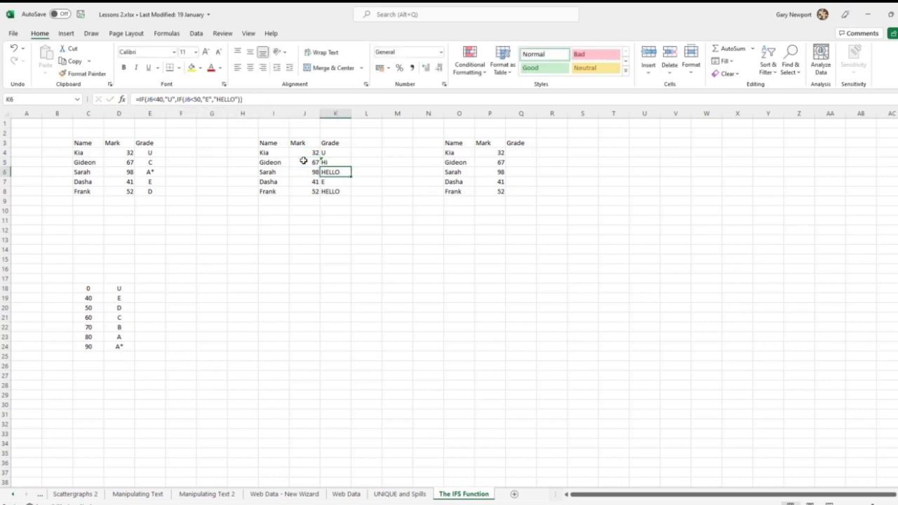
Step: Copy the K5 formula to the rest of K4:K8 and check the copies in K8, K7 and K4
click(332, 160)
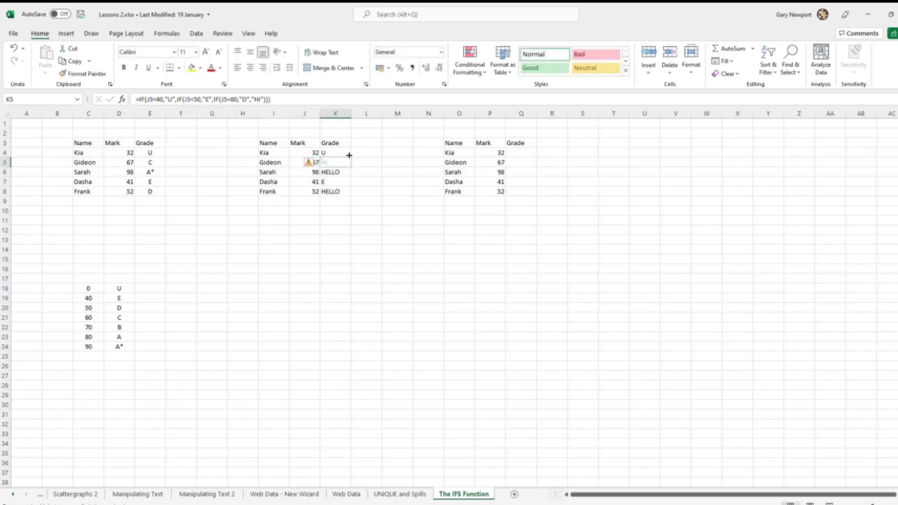
drag(348, 155, 352, 196)
click(329, 192)
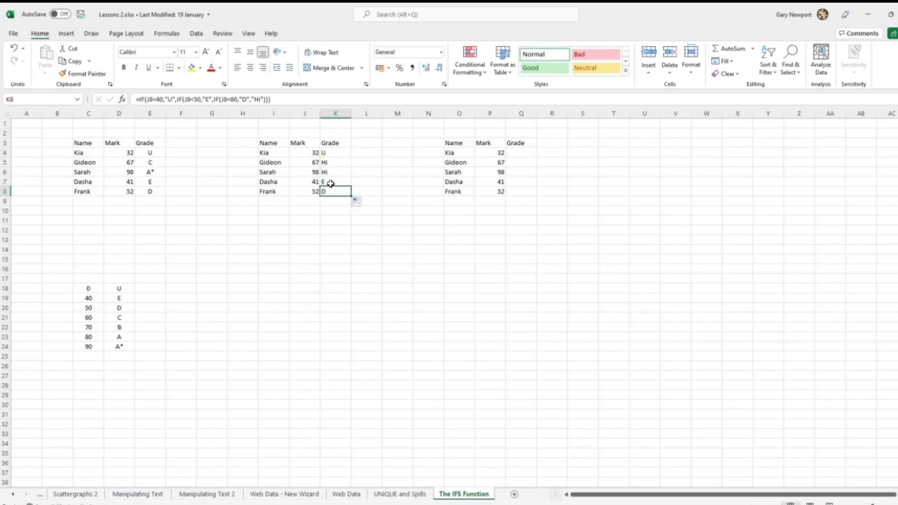
click(329, 183)
click(331, 153)
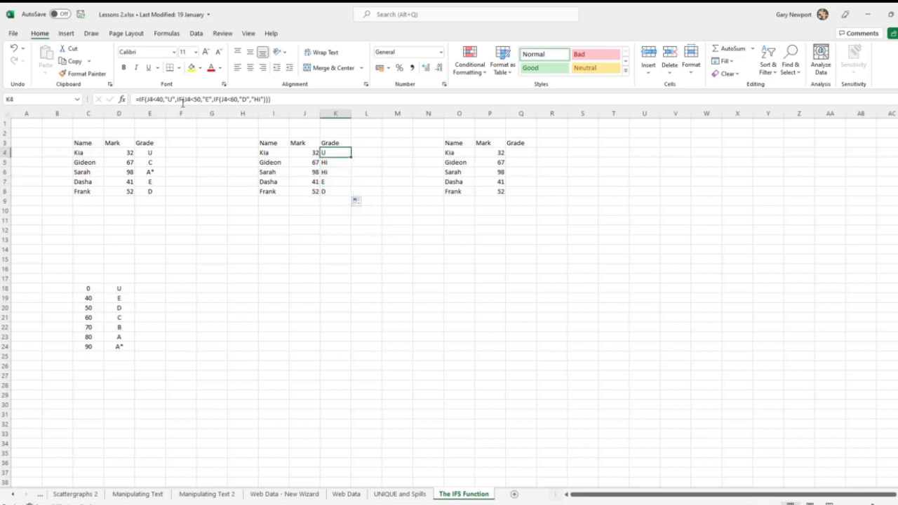
Step: Start an IFS formula in Q4 that returns "U" when P4<40
click(520, 152)
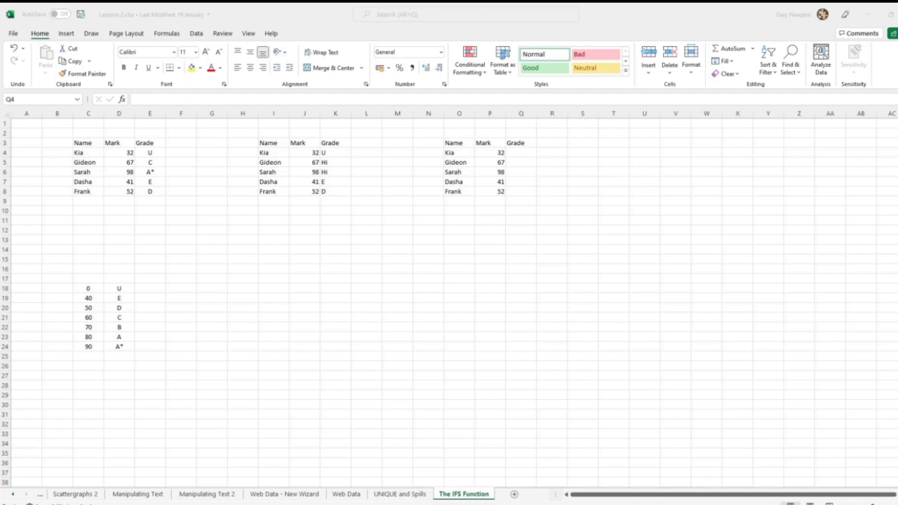
click(527, 153)
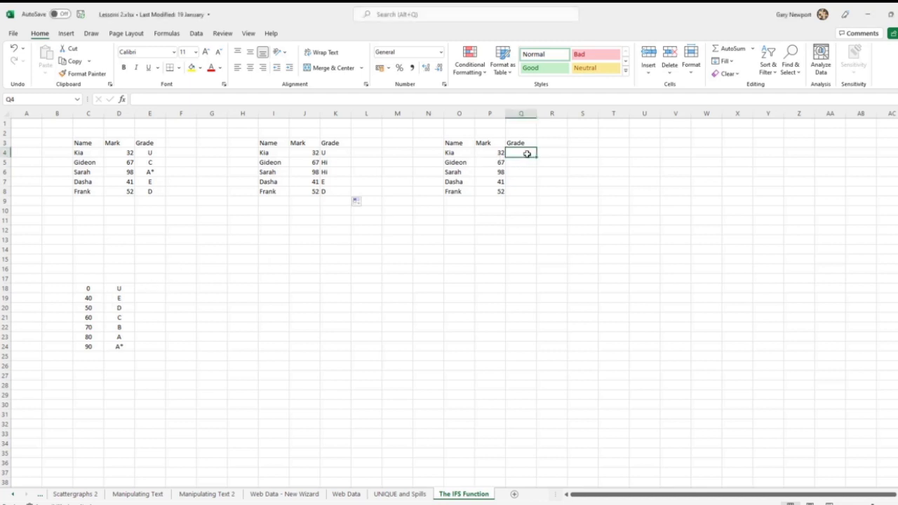
text(=)
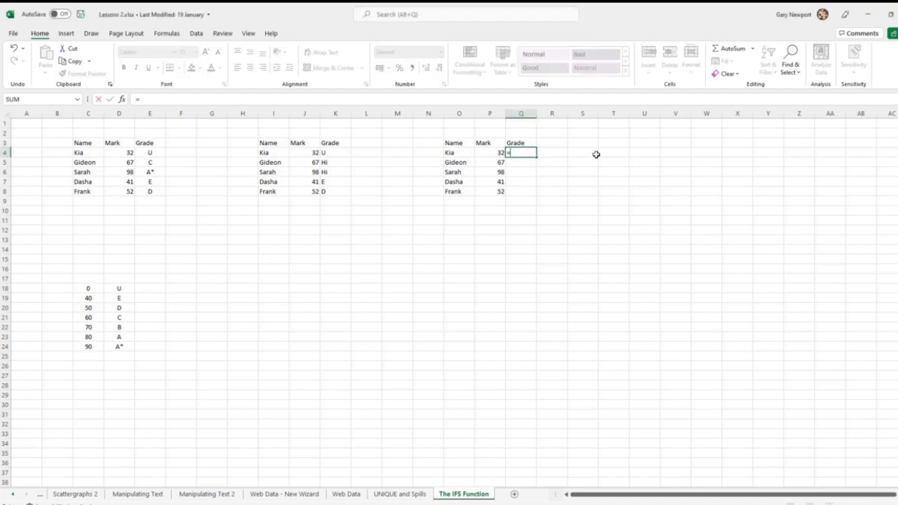
text(ifs()
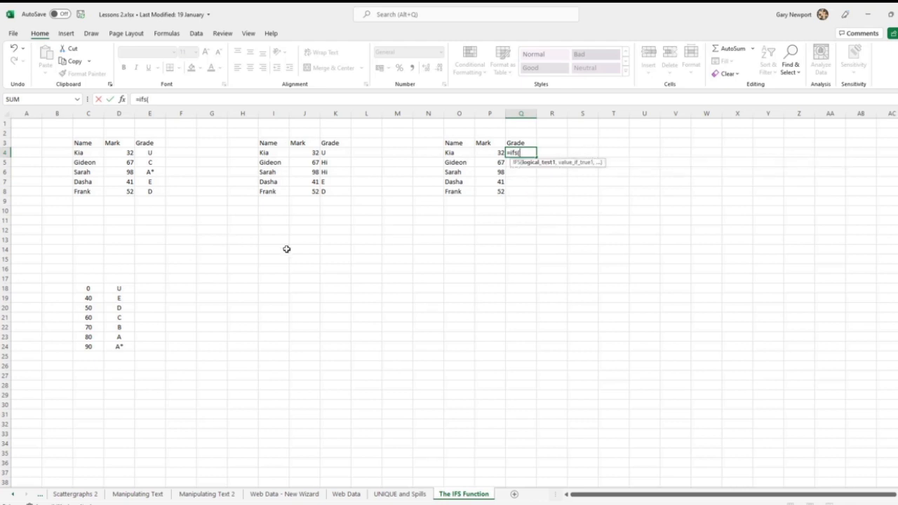
click(491, 152)
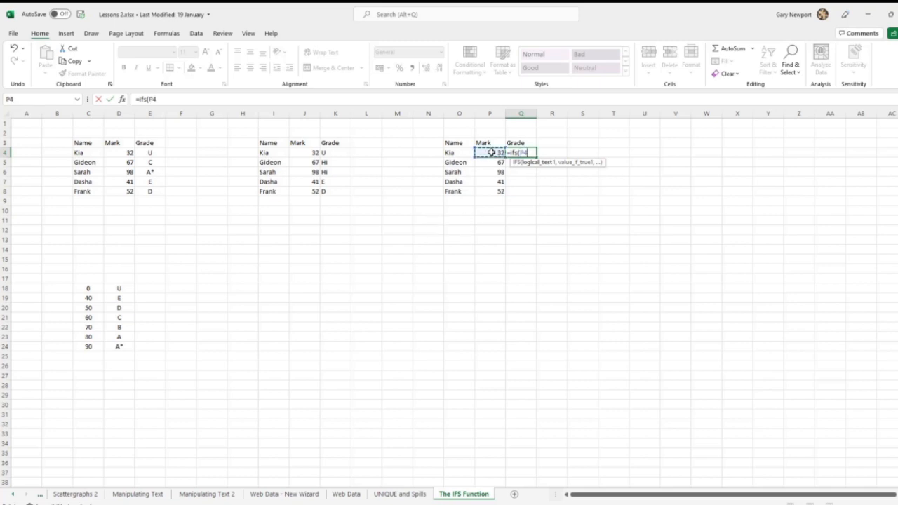
text(<40,)
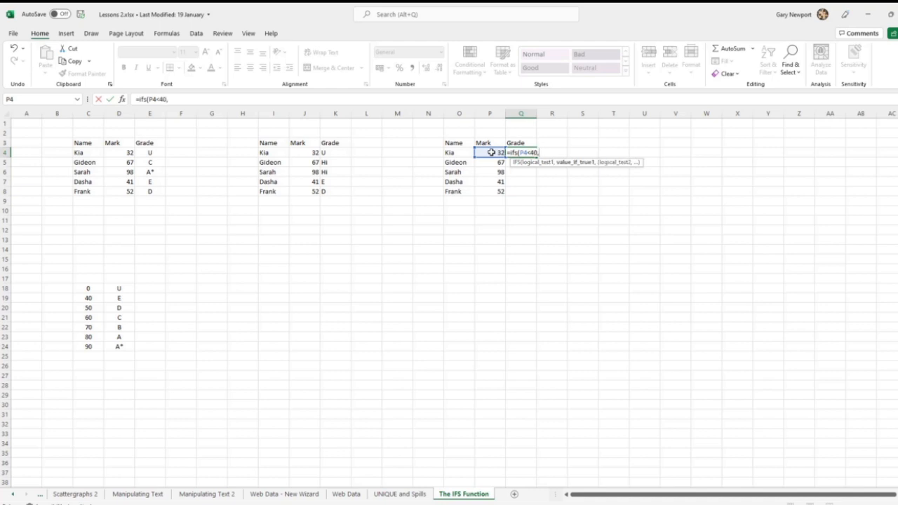
text("U",)
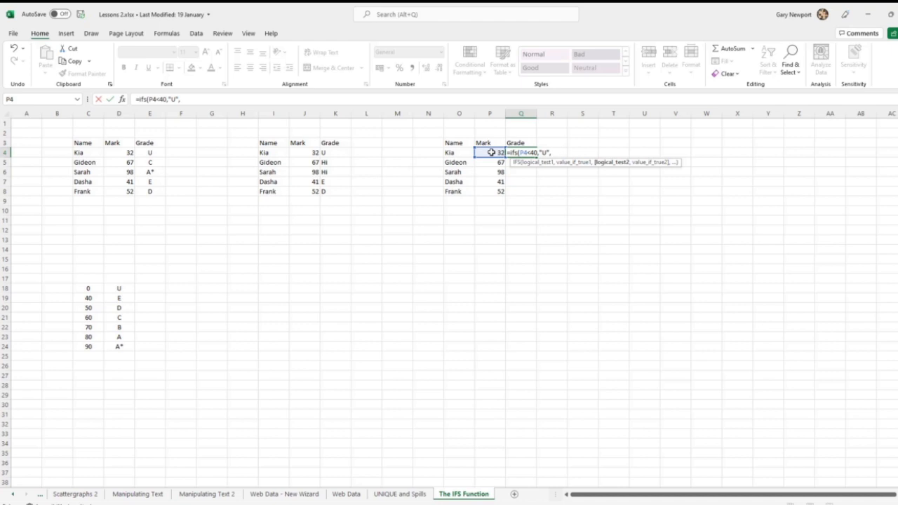
Step: Add a second condition to the Q4 IFS formula that returns "E" when P4<50
click(491, 152)
text(<50,"E")
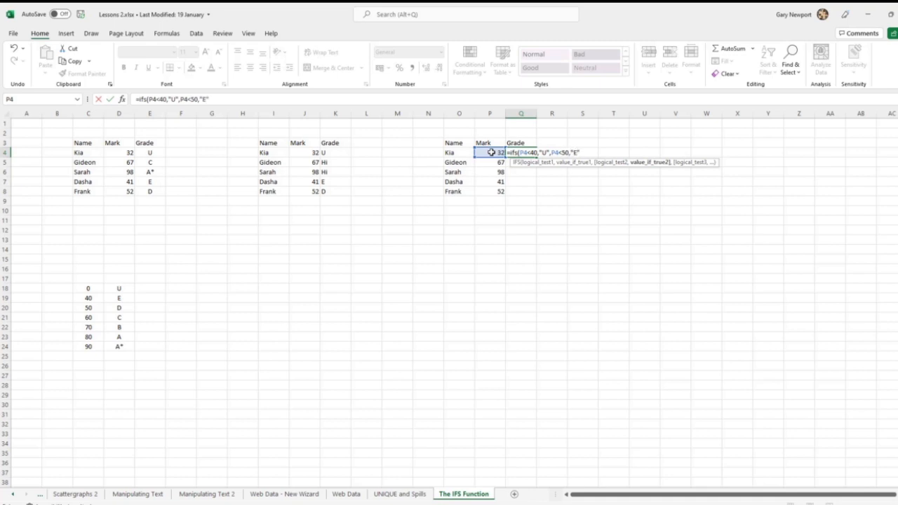
text(,)
Step: Add the test P4<60 and the grade "D" to the Q4 IFS formula
click(491, 153)
text(<)
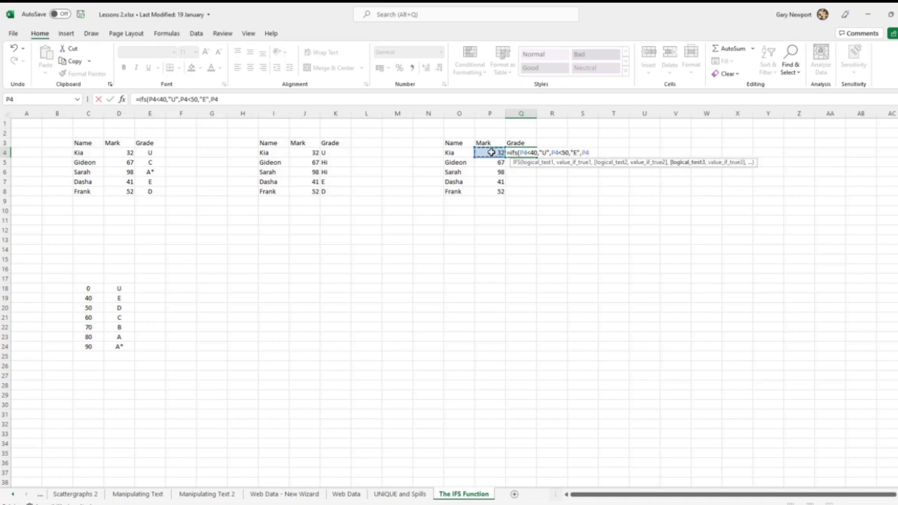
text(60"D",)
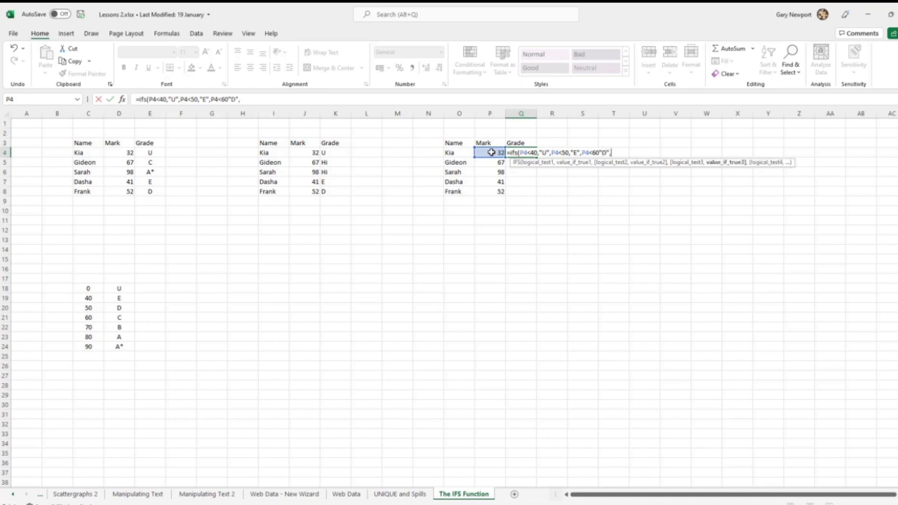
Step: Add the test P4<70 with the grade "C" to the Q4 IFS formula
click(491, 152)
text(<70,"C")
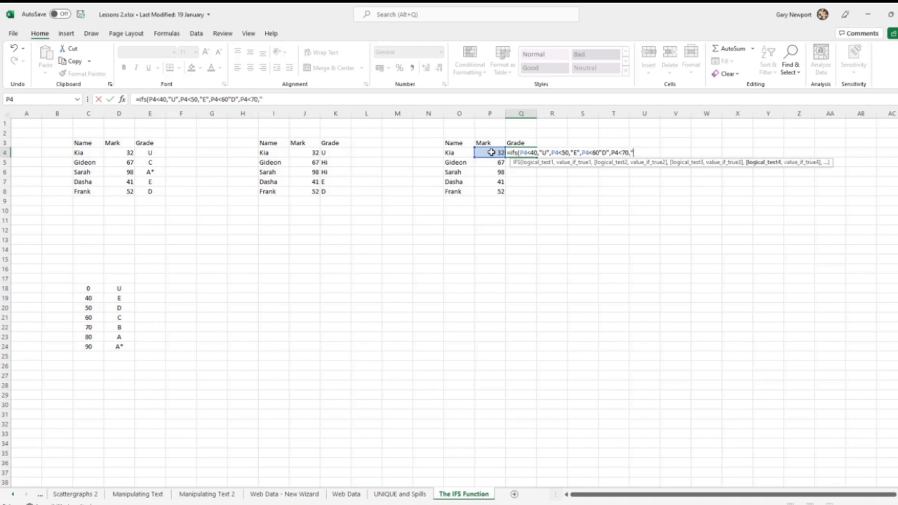
Step: Insert the missing comma between P4<60 and "D", and return to the end of the Q4 formula
click(599, 152)
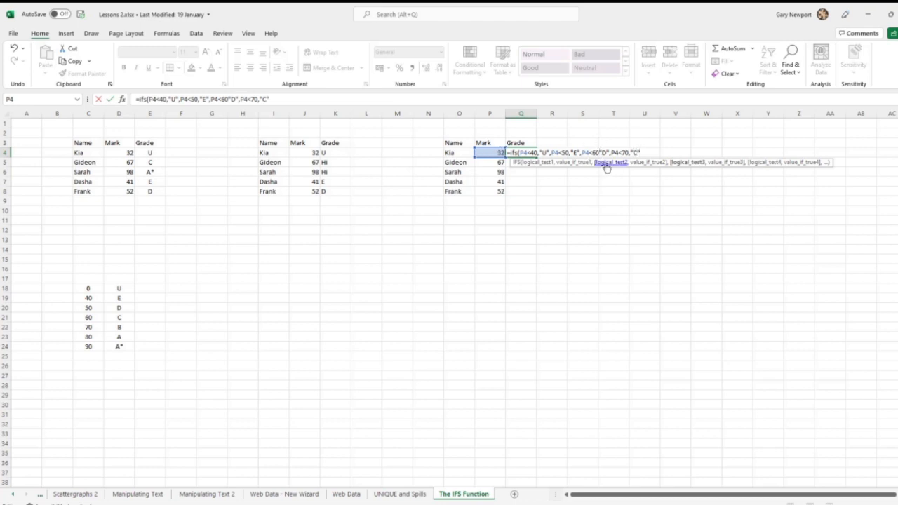
text(,)
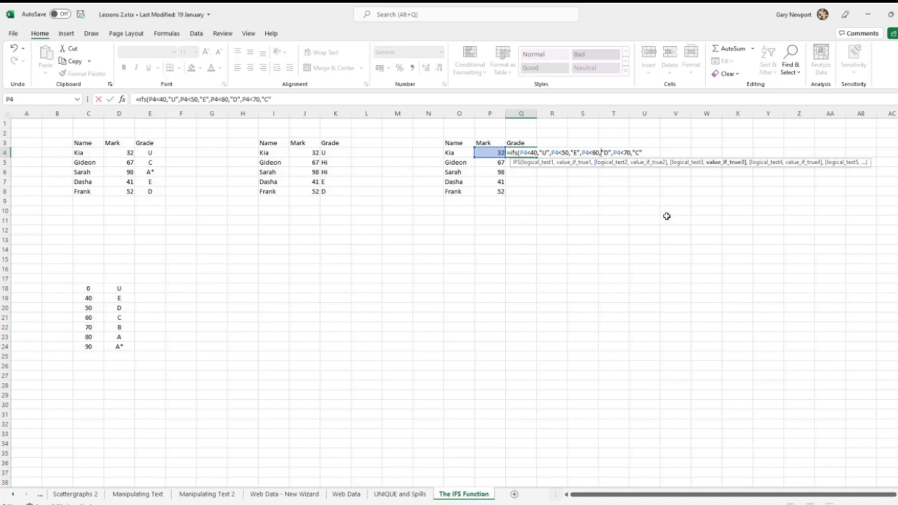
click(643, 151)
Step: Add the test P4<80 with the grade "B" to the Q4 IFS formula
text(,)
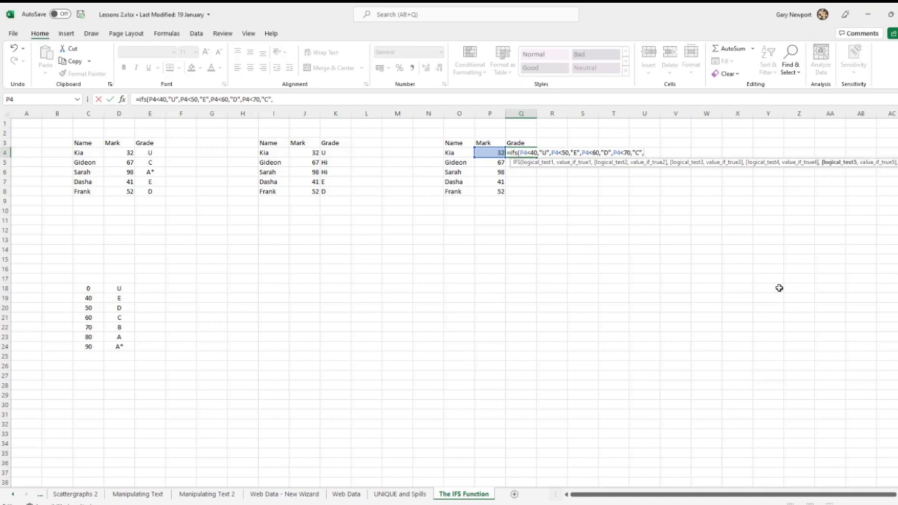
click(489, 152)
text(<80,",")
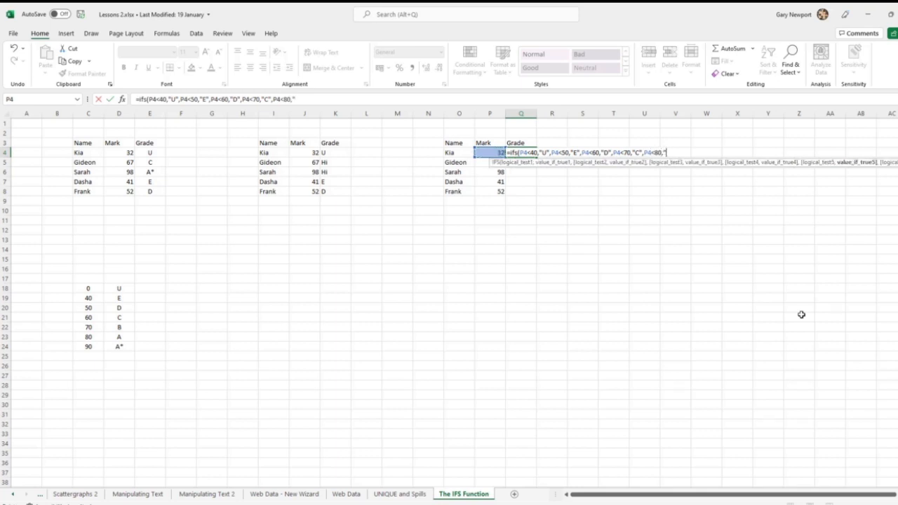
text(B",)
Step: Add the test P4<90 with the grade "A" to the Q4 IFS formula
click(494, 153)
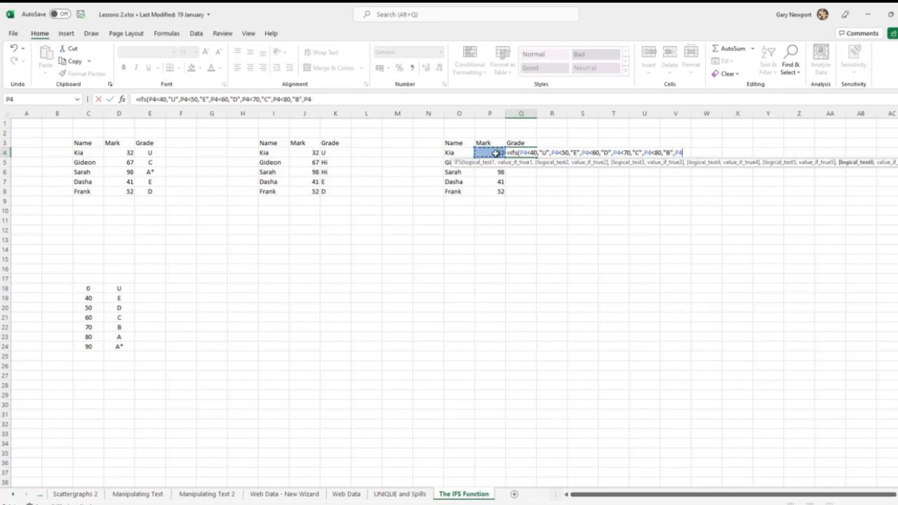
text(<90,")
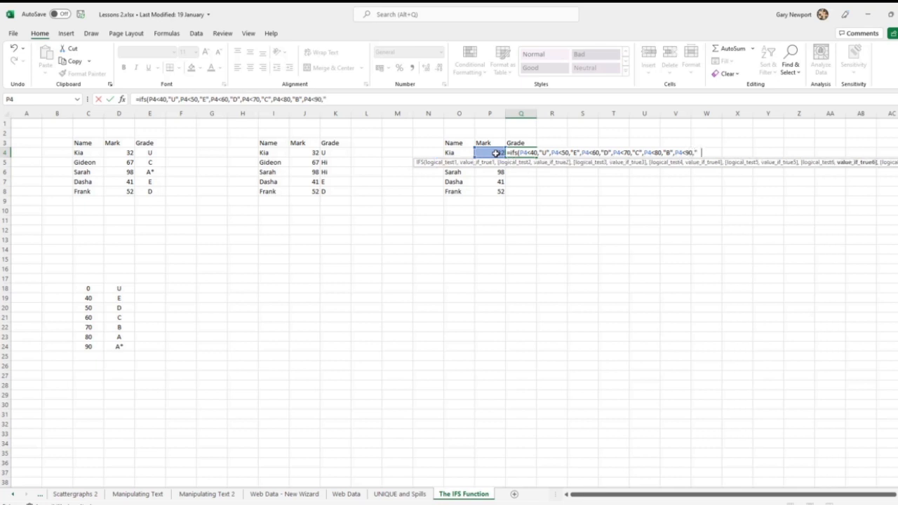
text(A")
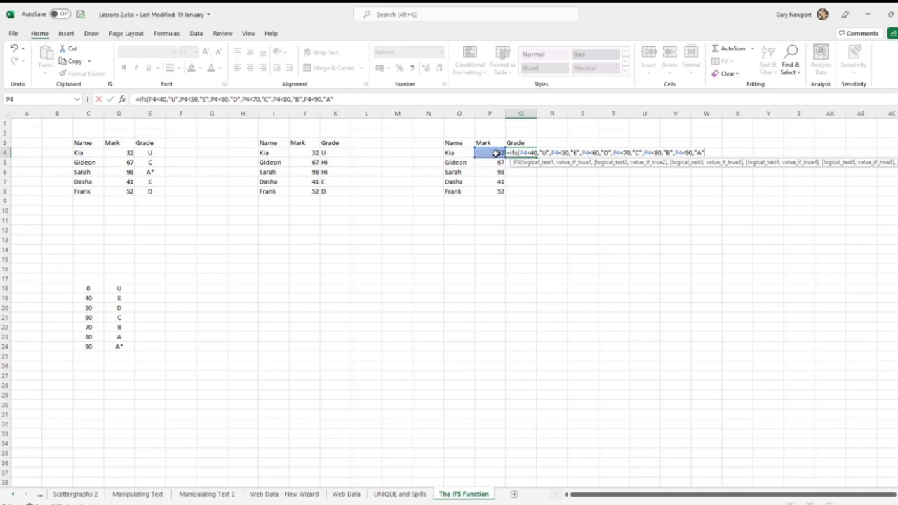
text(,")
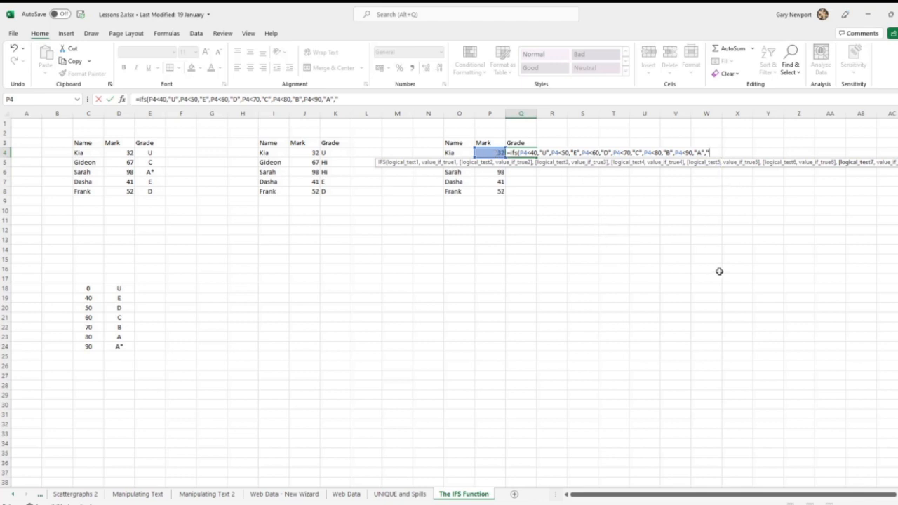
Step: Add "A*" as the last argument without a test, close the bracket and try to enter the Q4 formula
text(A*"))
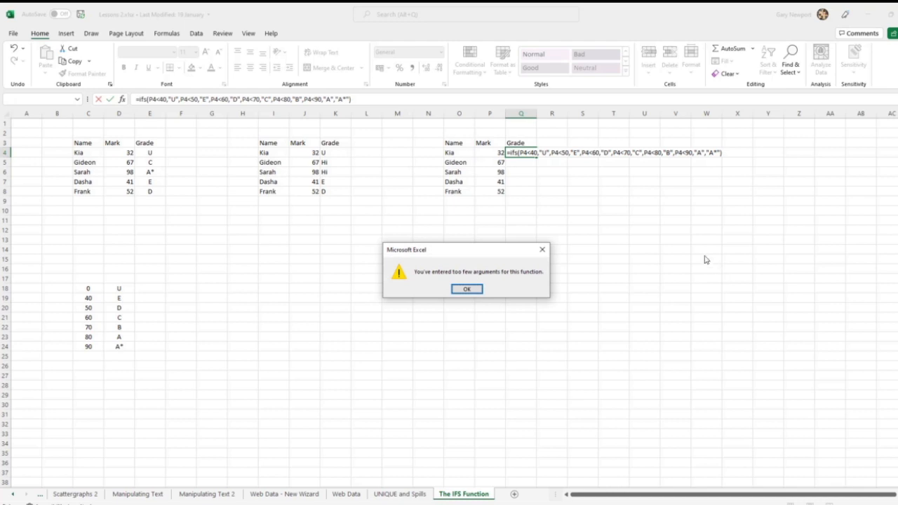
click(466, 288)
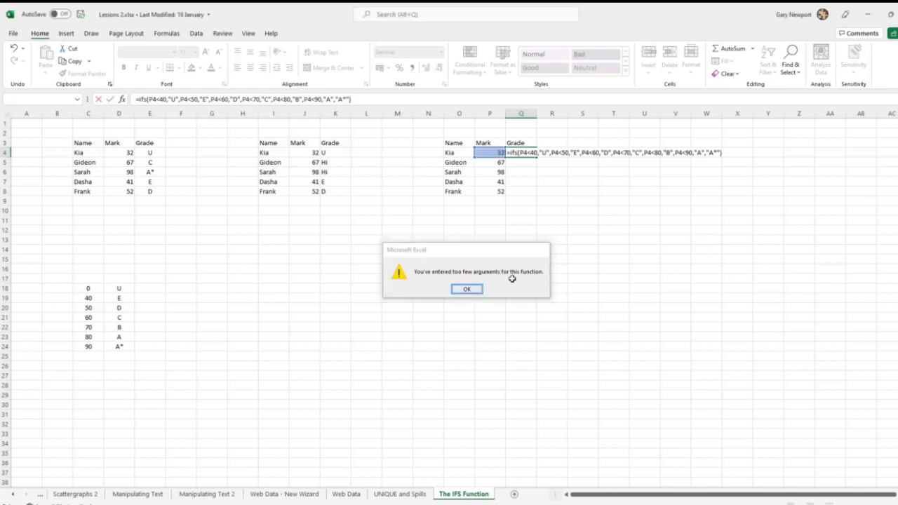
Step: Insert the test P4<=100 and a comma before "A*", and enter the IFS formula in Q4
click(493, 152)
text(<100)
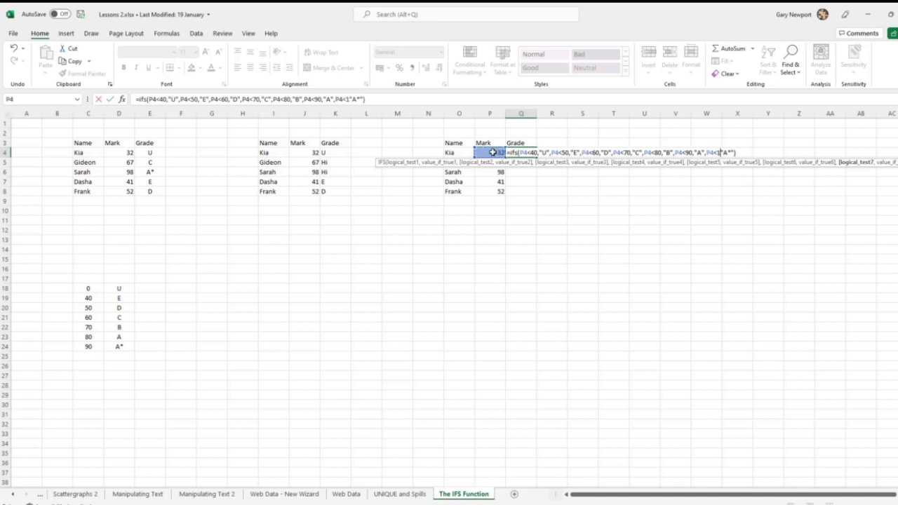
key(BackSpace)
key(BackSpace)
key(BackSpace)
text(=100)
text(,)
key(Return)
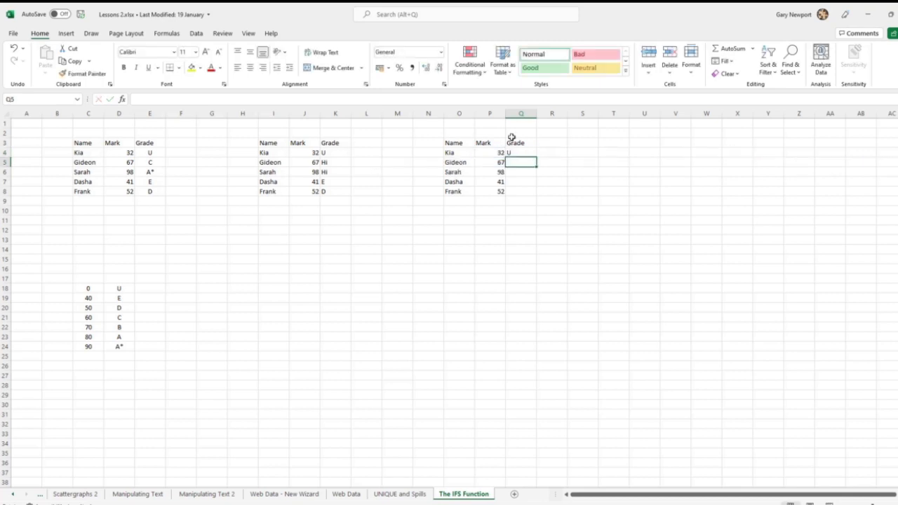
Step: Fill the IFS formula from Q4 down to Q8
click(521, 152)
drag(536, 157, 536, 196)
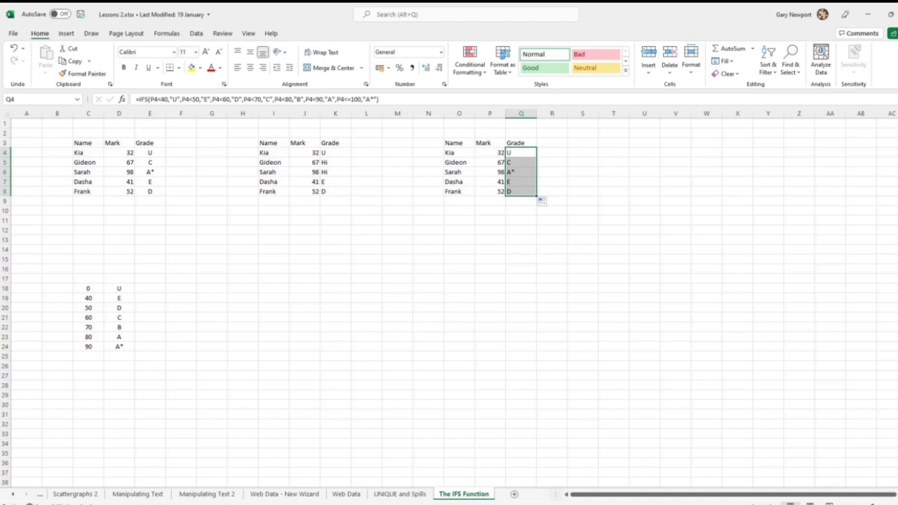
Step: Replace the last test P4<=100 in the Q4 IFS formula with TRUE and fill the formula down to Q8
click(359, 99)
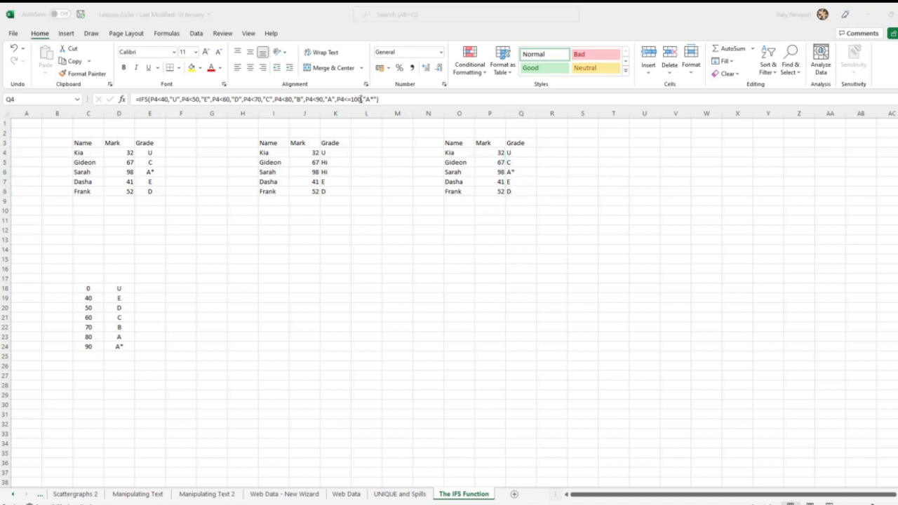
key(Escape)
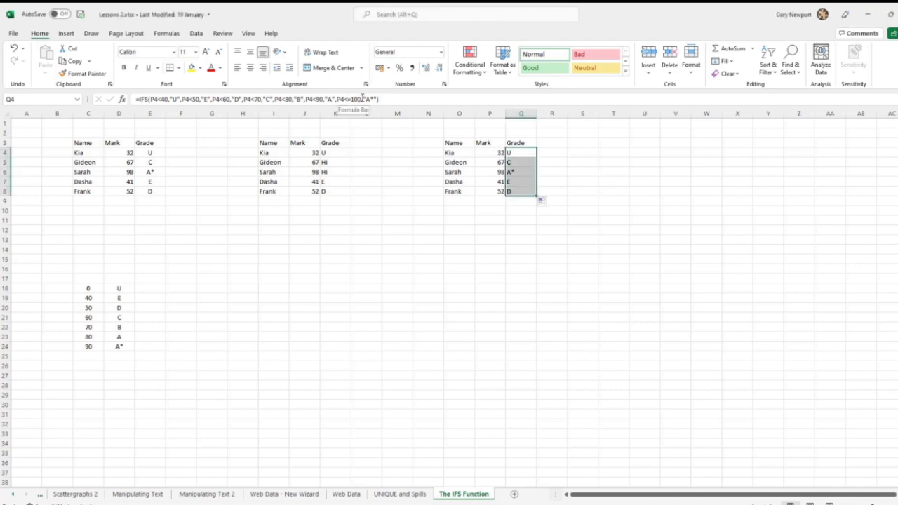
click(361, 99)
drag(357, 99, 336, 101)
text(TRUE)
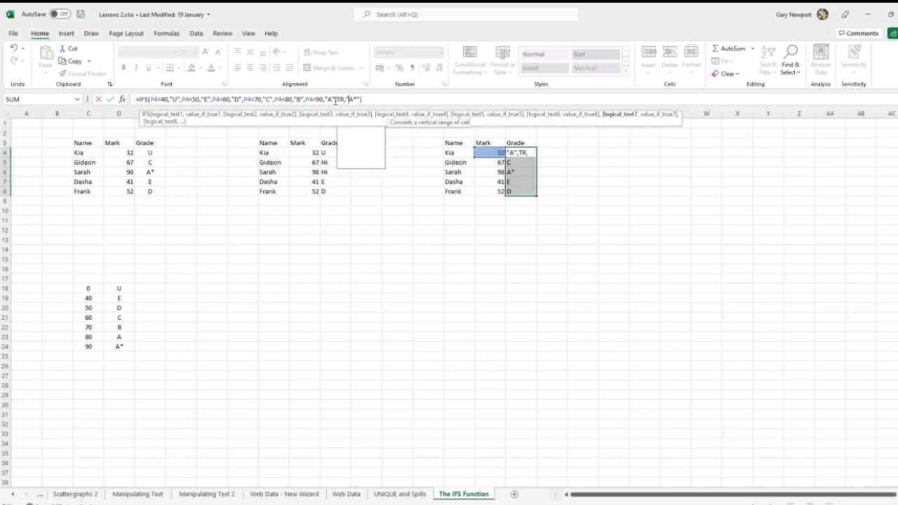
key(Return)
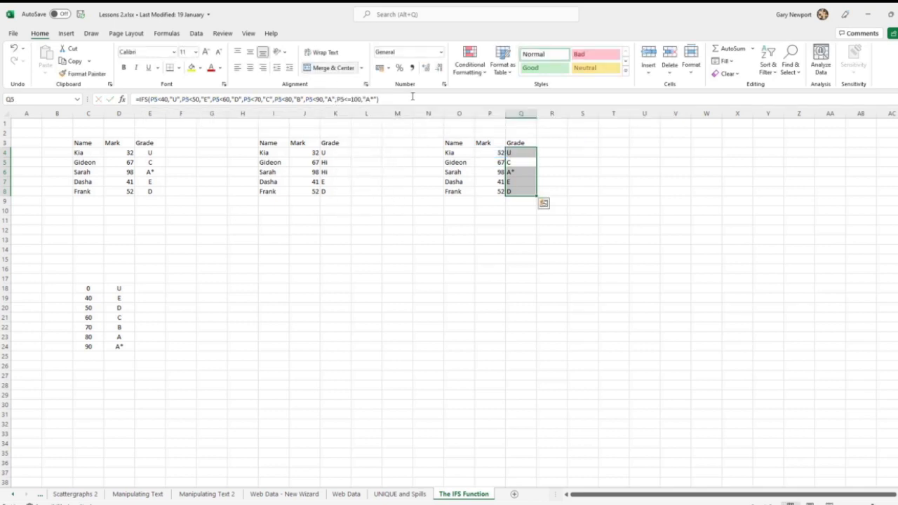
click(526, 153)
drag(537, 157, 538, 196)
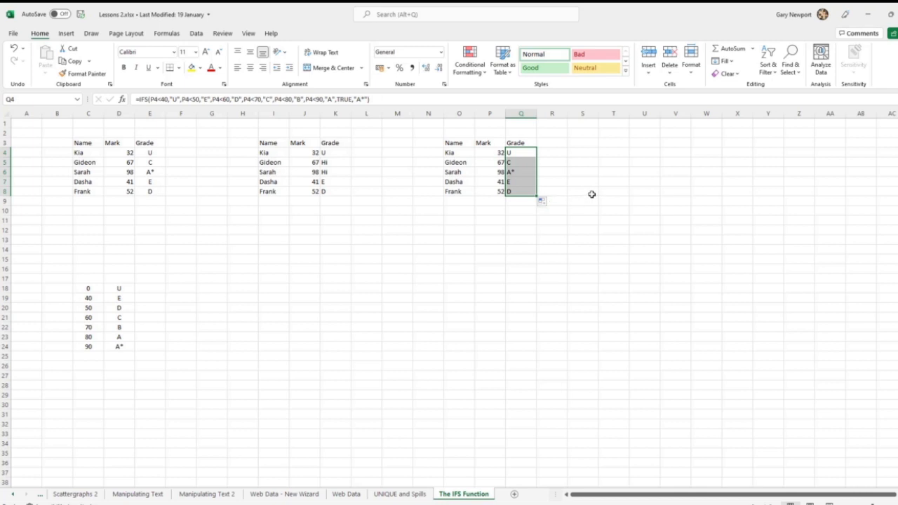
Step: Replace TRUE with 1 in the Q6 IFS formula and fill the edited formula across the whole grade range Q4:Q8
click(519, 171)
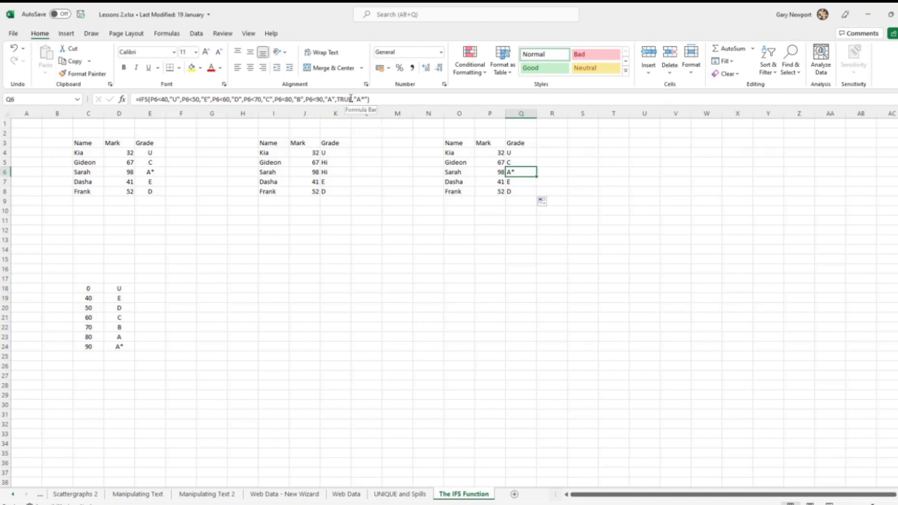
double_click(344, 99)
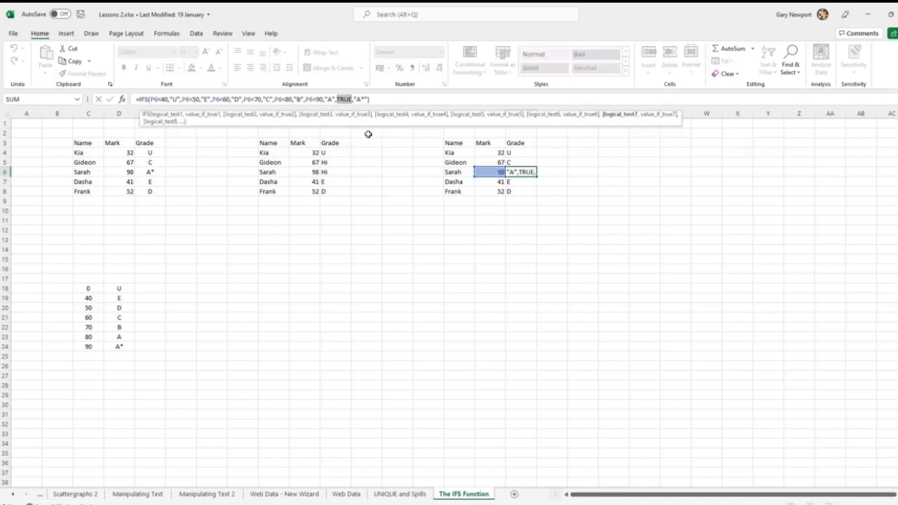
text(1)
key(Return)
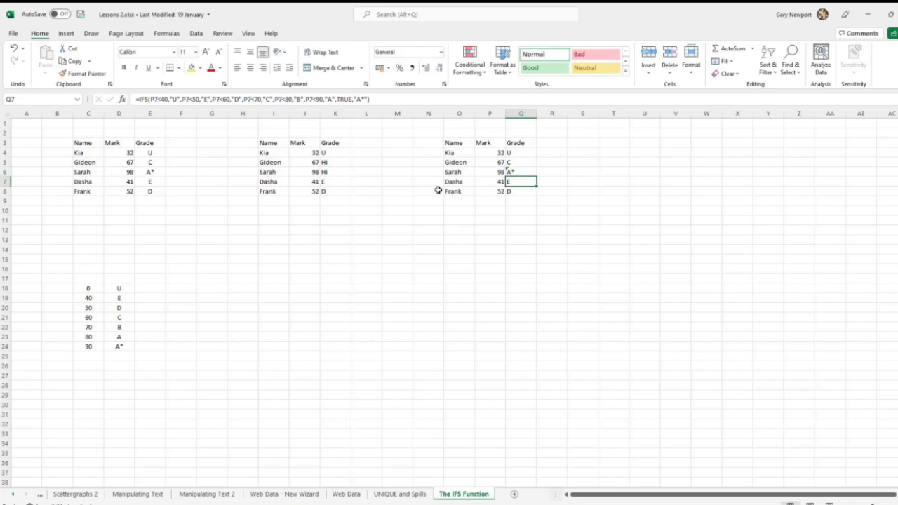
click(527, 176)
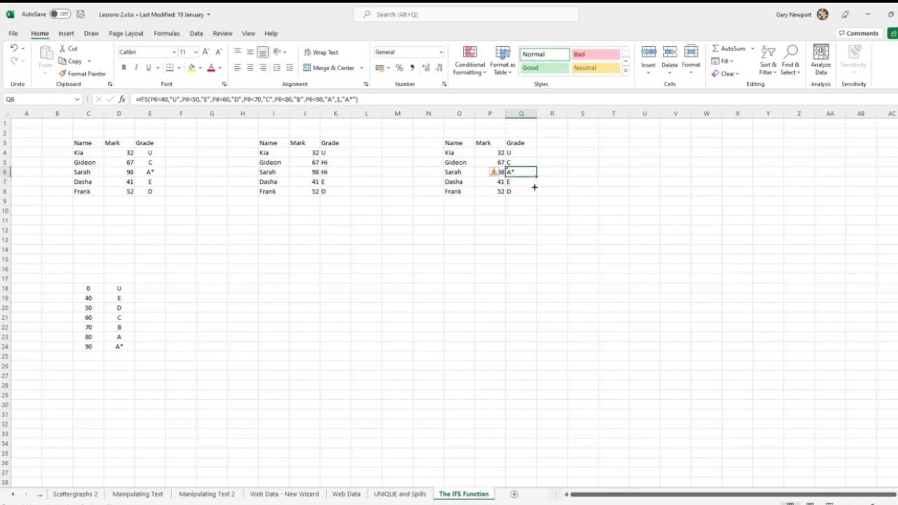
drag(537, 177, 535, 149)
click(587, 170)
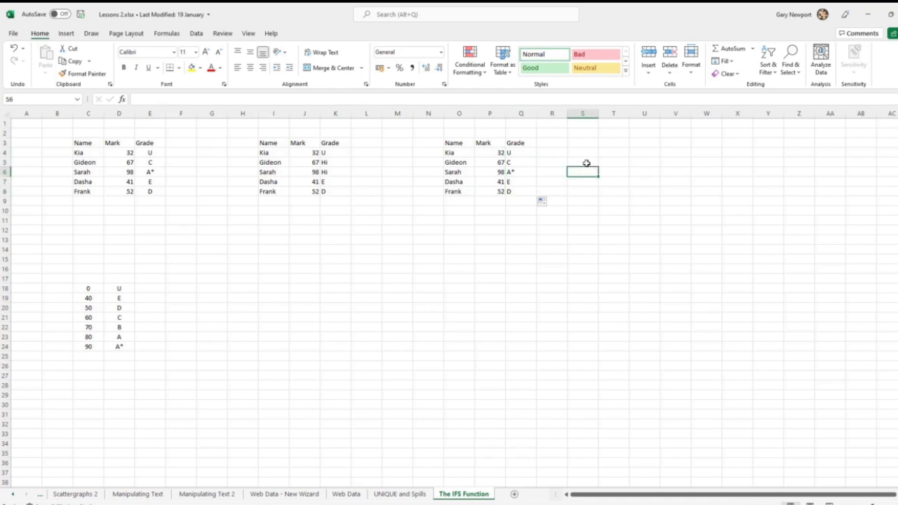
Step: Compare the IFS formula in Q4 with the VLOOKUP formula in E4 and the nested IF formula in K4
click(521, 152)
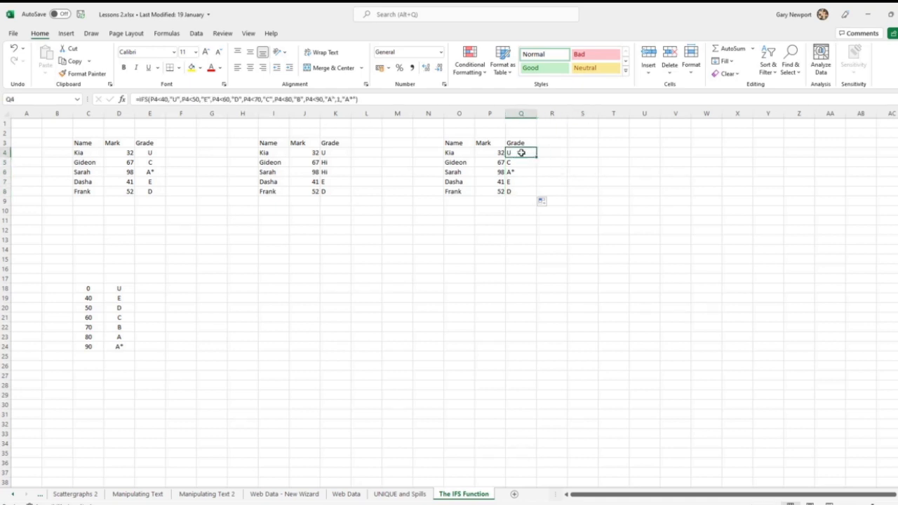
click(149, 153)
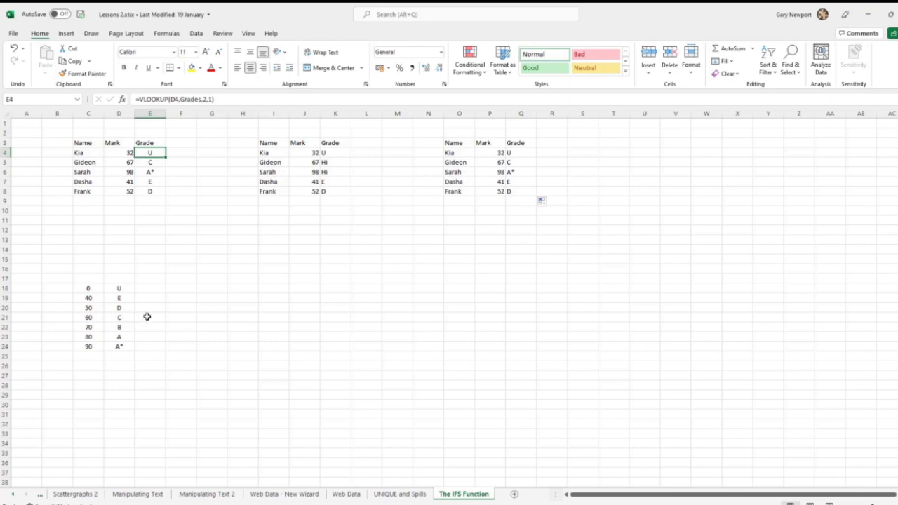
click(334, 153)
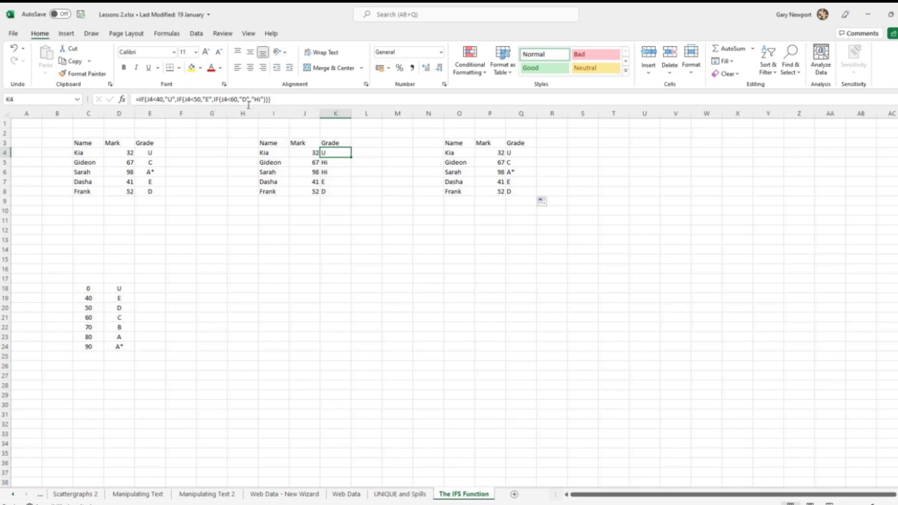
click(520, 153)
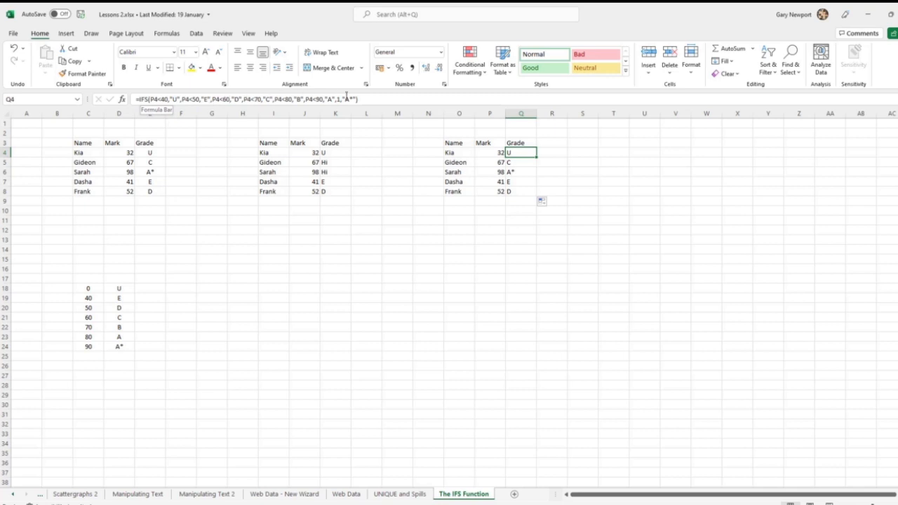
Step: Convert the range C3:E8 into a table with headers and view the VLOOKUP formula in E4
drag(80, 143, 153, 189)
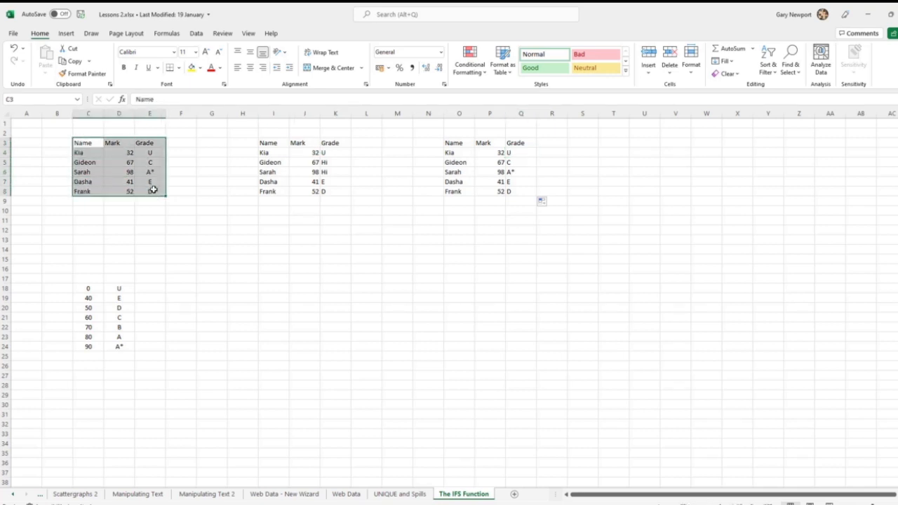
click(66, 33)
click(91, 61)
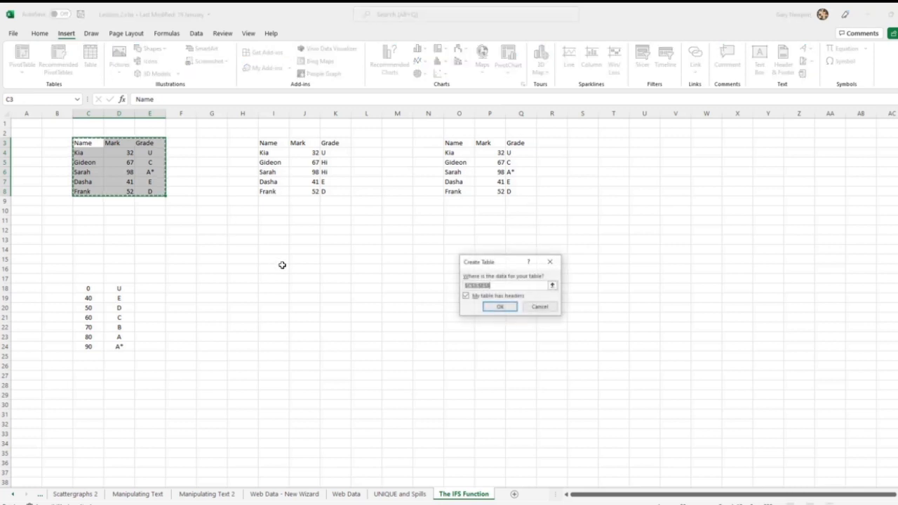
click(498, 307)
click(141, 153)
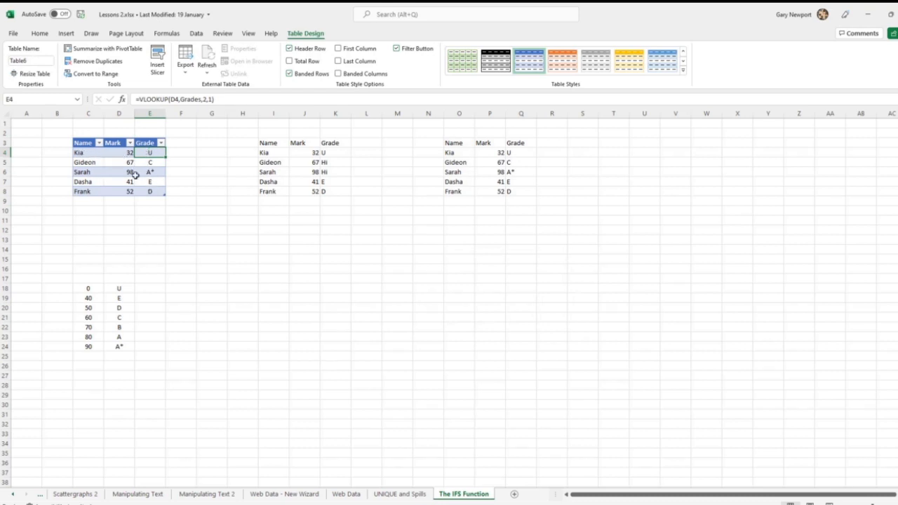
Step: Convert the name, mark and grade data in O3:Q8 into a table with headers
click(452, 153)
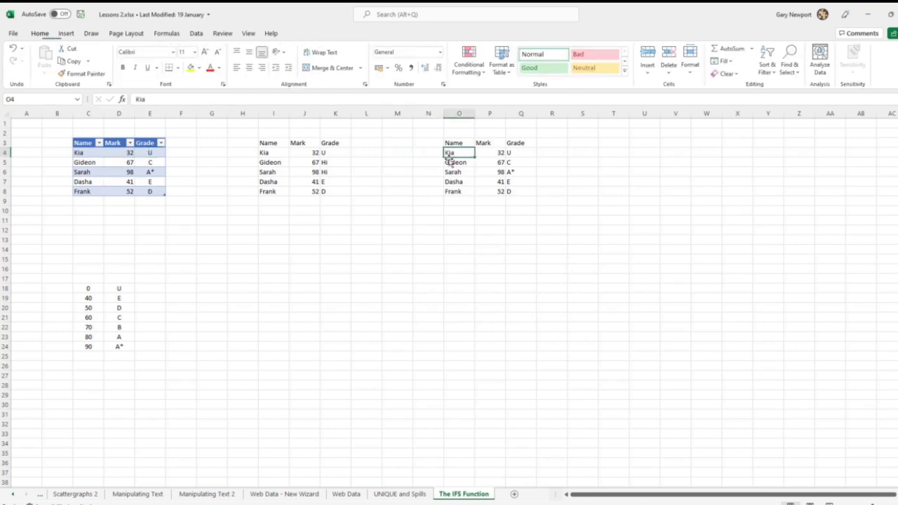
click(66, 33)
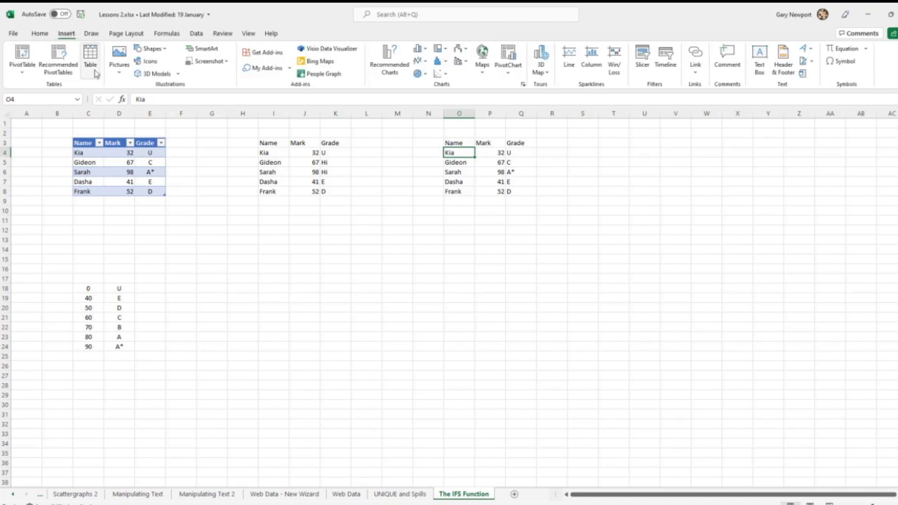
click(90, 65)
click(503, 307)
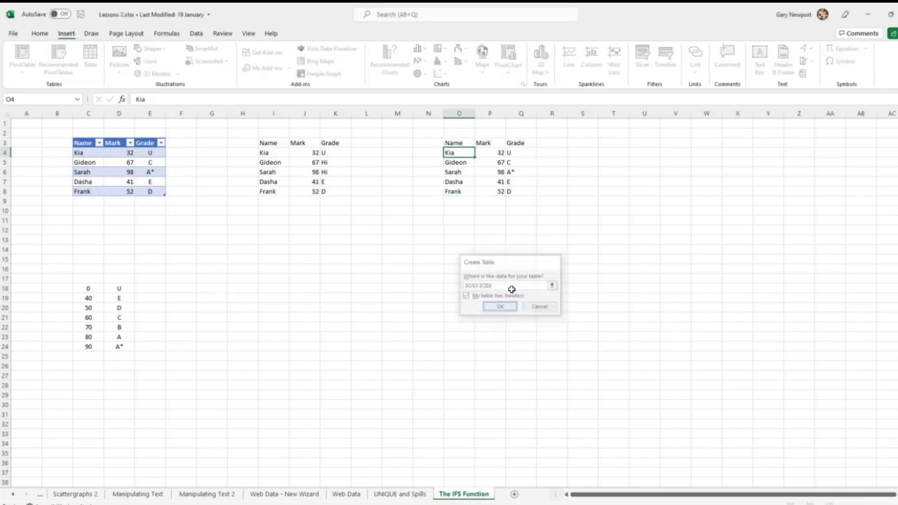
Step: Examine the IFS formulas in Q4 to Q7 of the new table and the mark in P4 that the first one tests
click(517, 152)
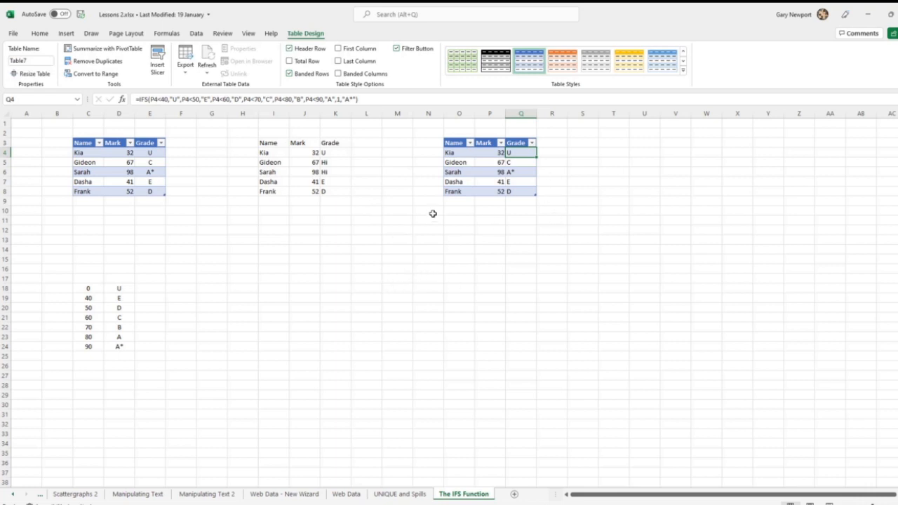
click(155, 99)
click(490, 154)
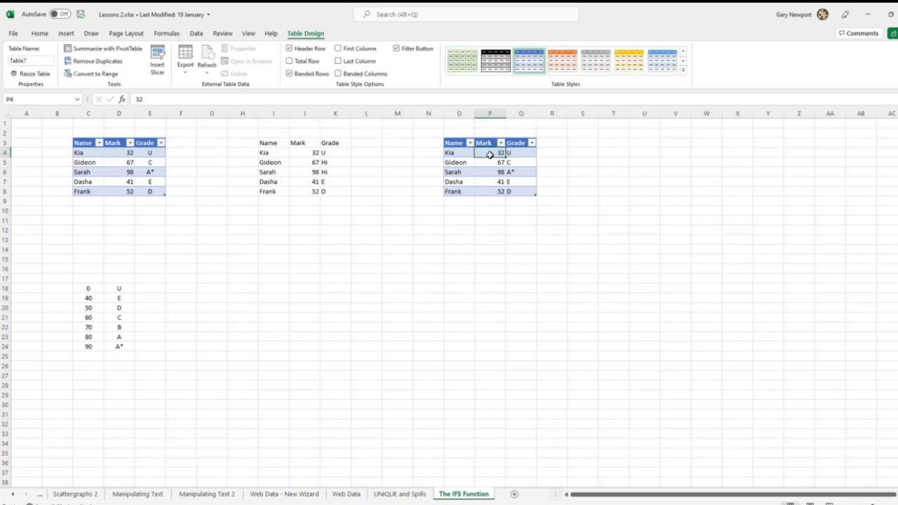
click(519, 151)
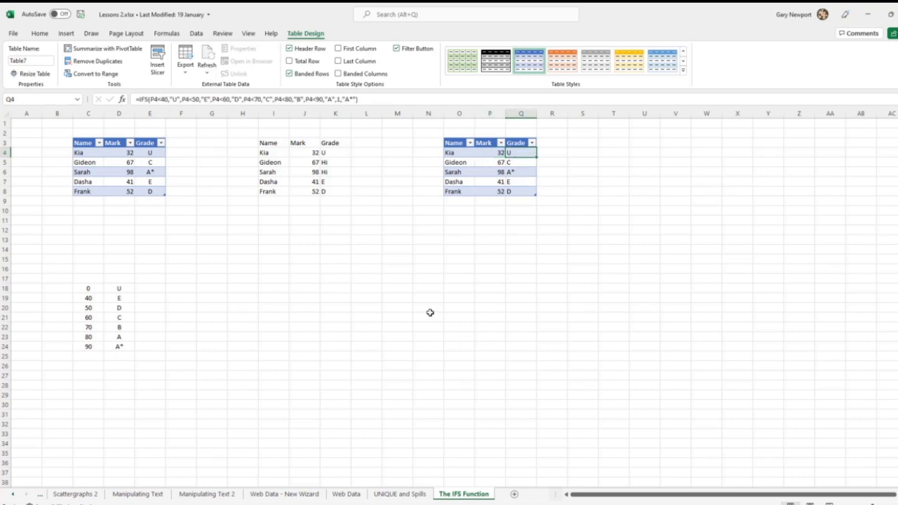
click(520, 163)
click(520, 172)
click(522, 182)
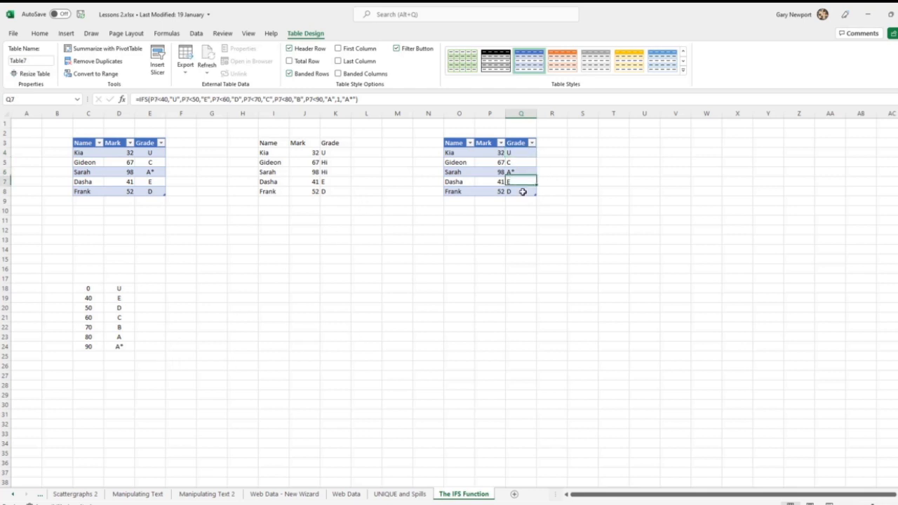